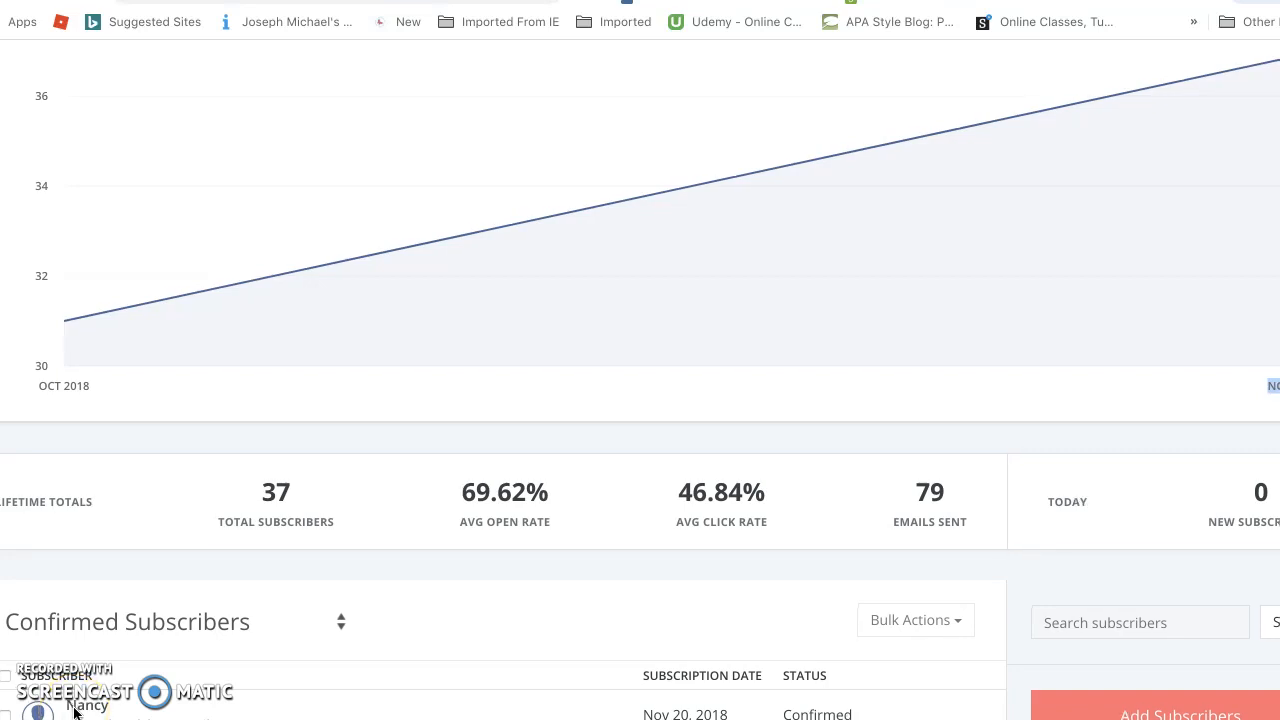
- Examine the subscriber growth chart and the lifetime totals for subscribers, open rate, click rate and emails sent
scroll(74, 713, right, 1)
scroll(74, 713, up, 1)
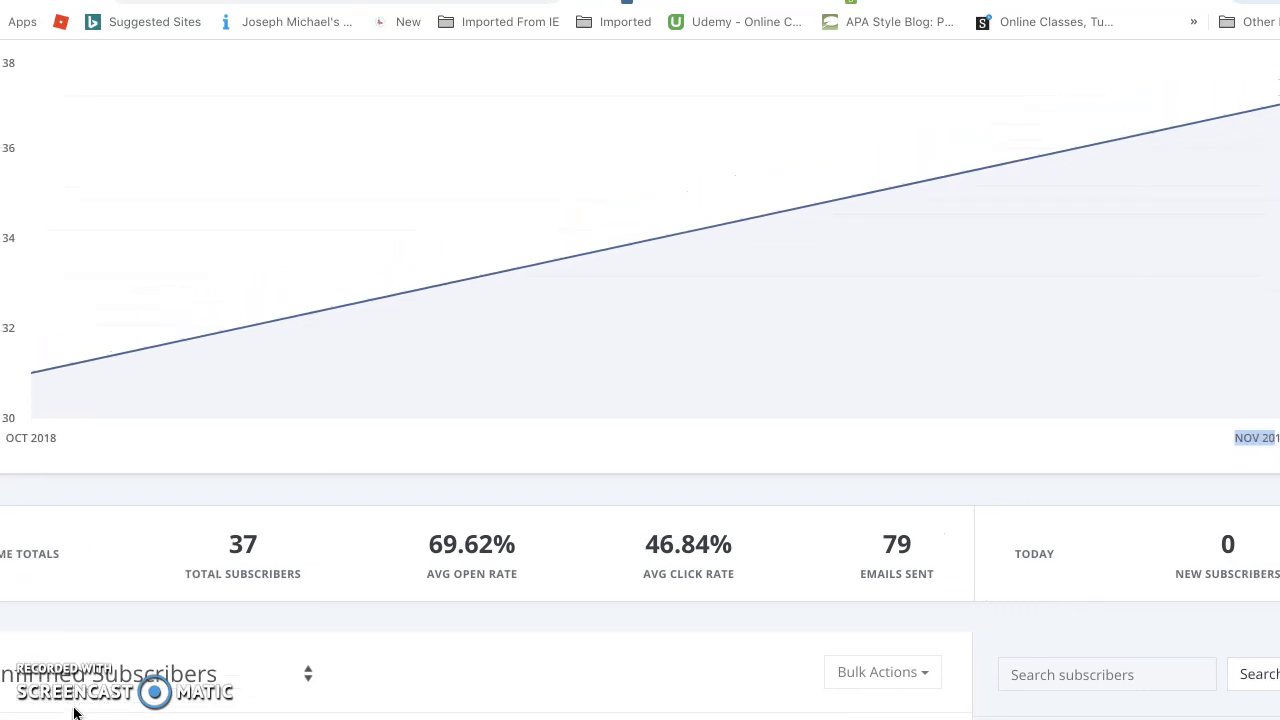
scroll(74, 713, right, 1)
scroll(74, 713, up, 1)
scroll(74, 713, left, 1)
scroll(74, 713, right, 1)
scroll(74, 713, left, 1)
scroll(74, 713, right, 1)
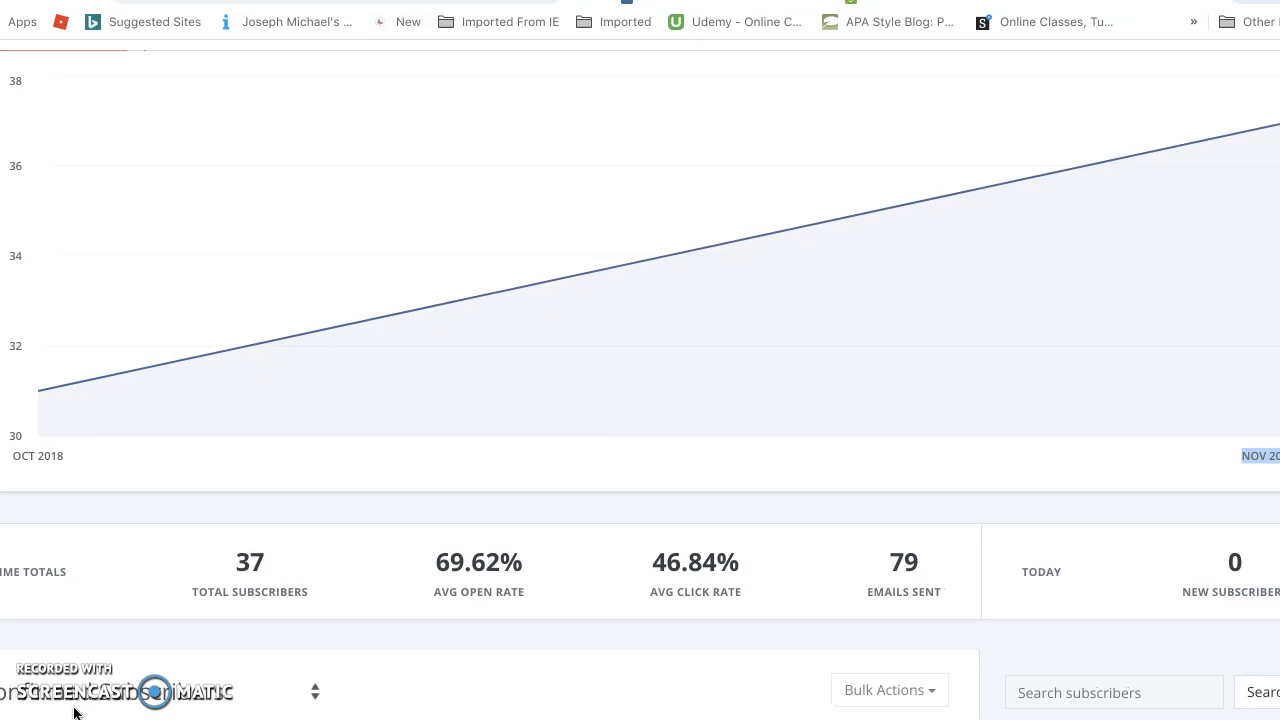
scroll(74, 713, left, 1)
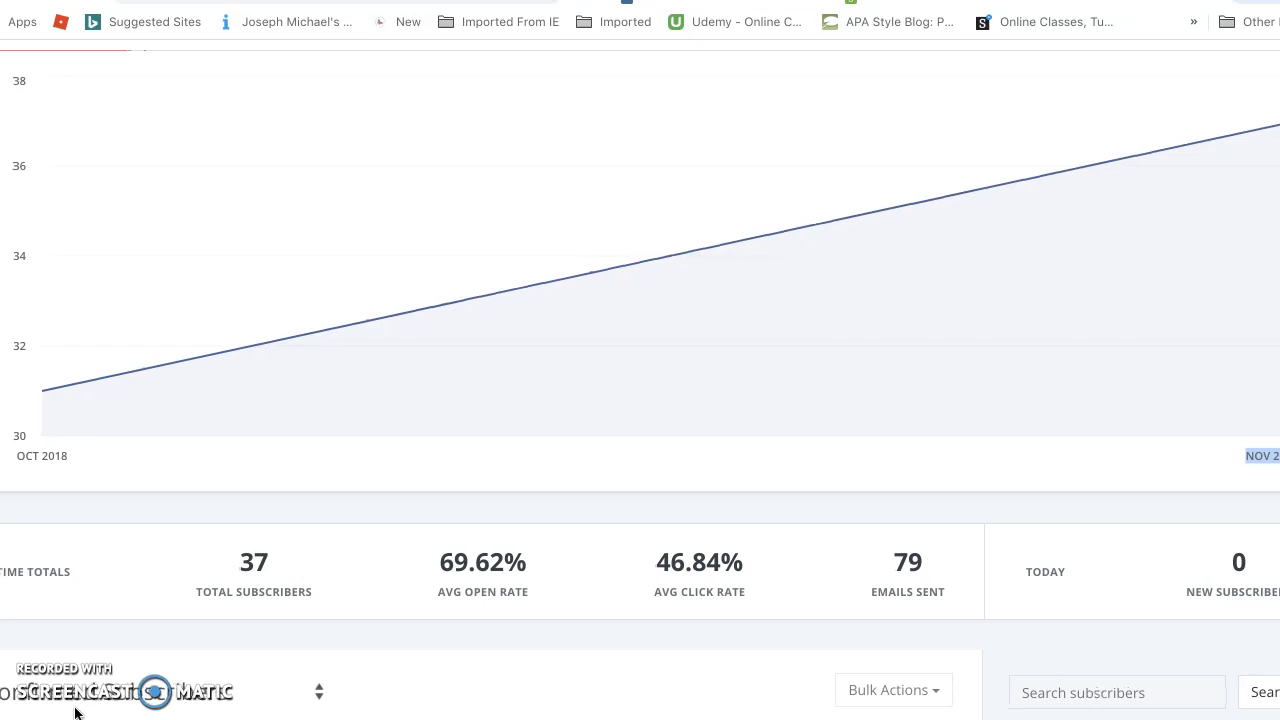
scroll(74, 713, up, 3)
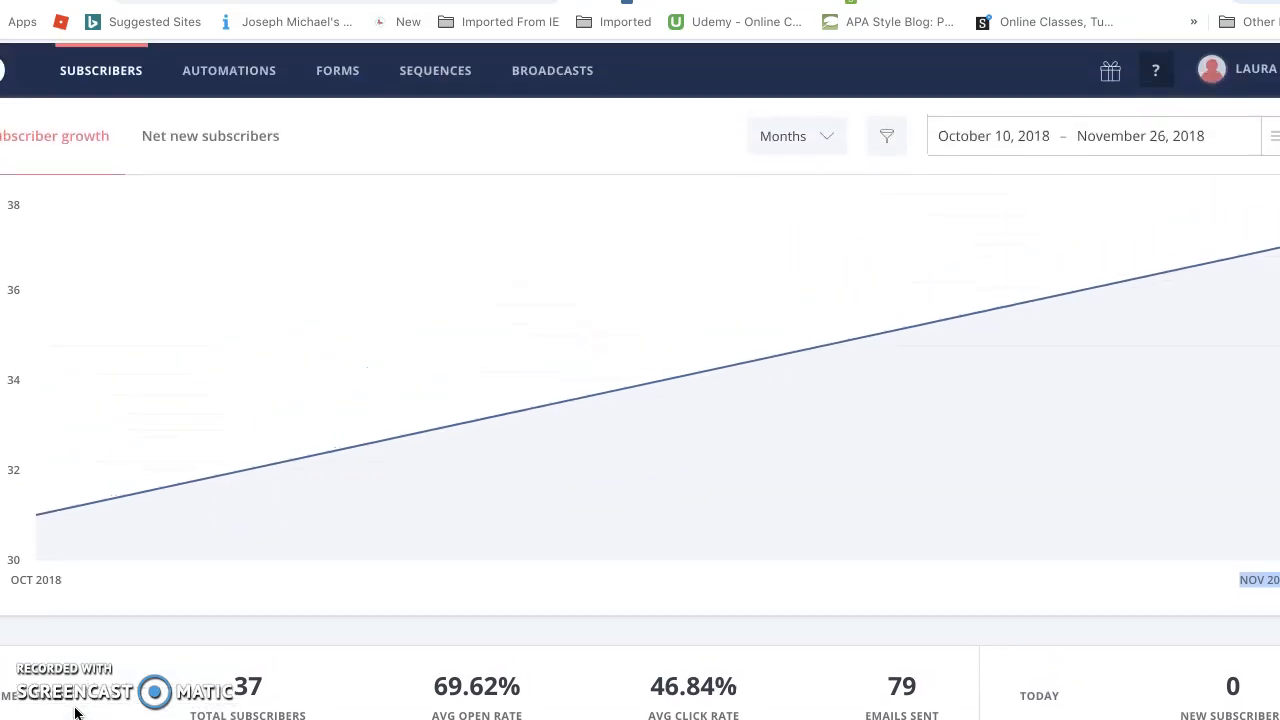
scroll(74, 713, left, 1)
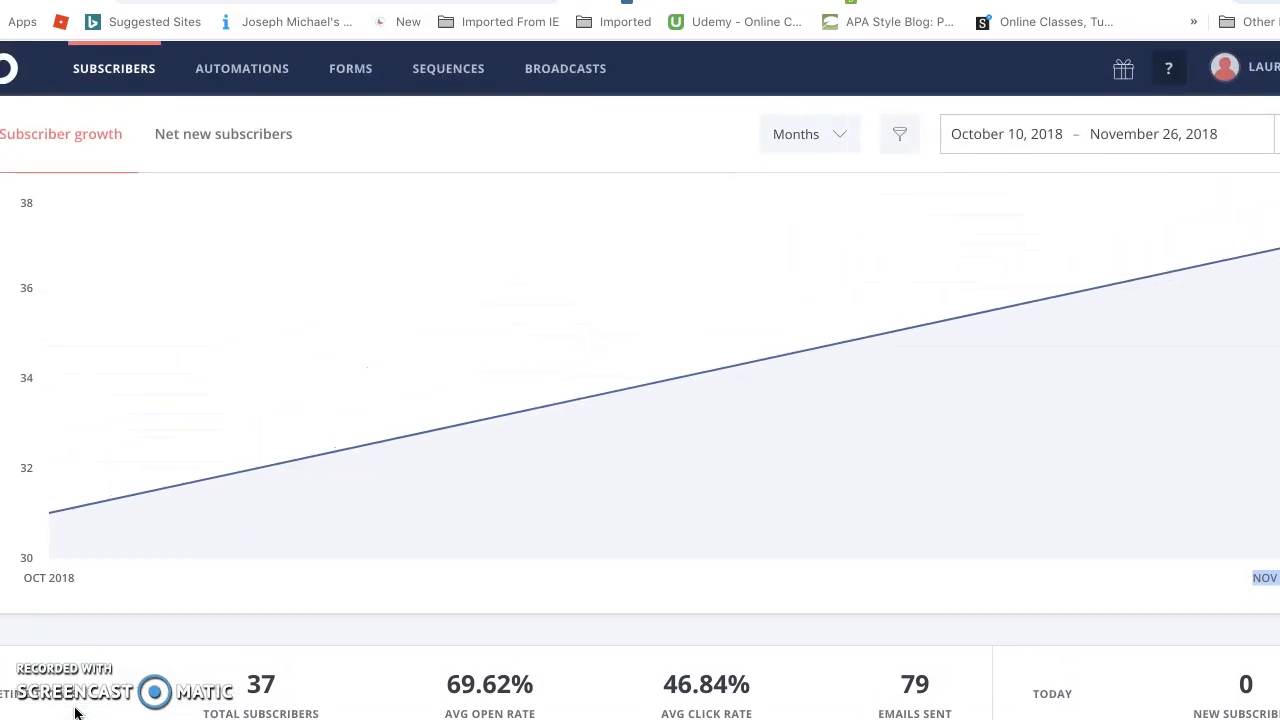
scroll(74, 713, left, 1)
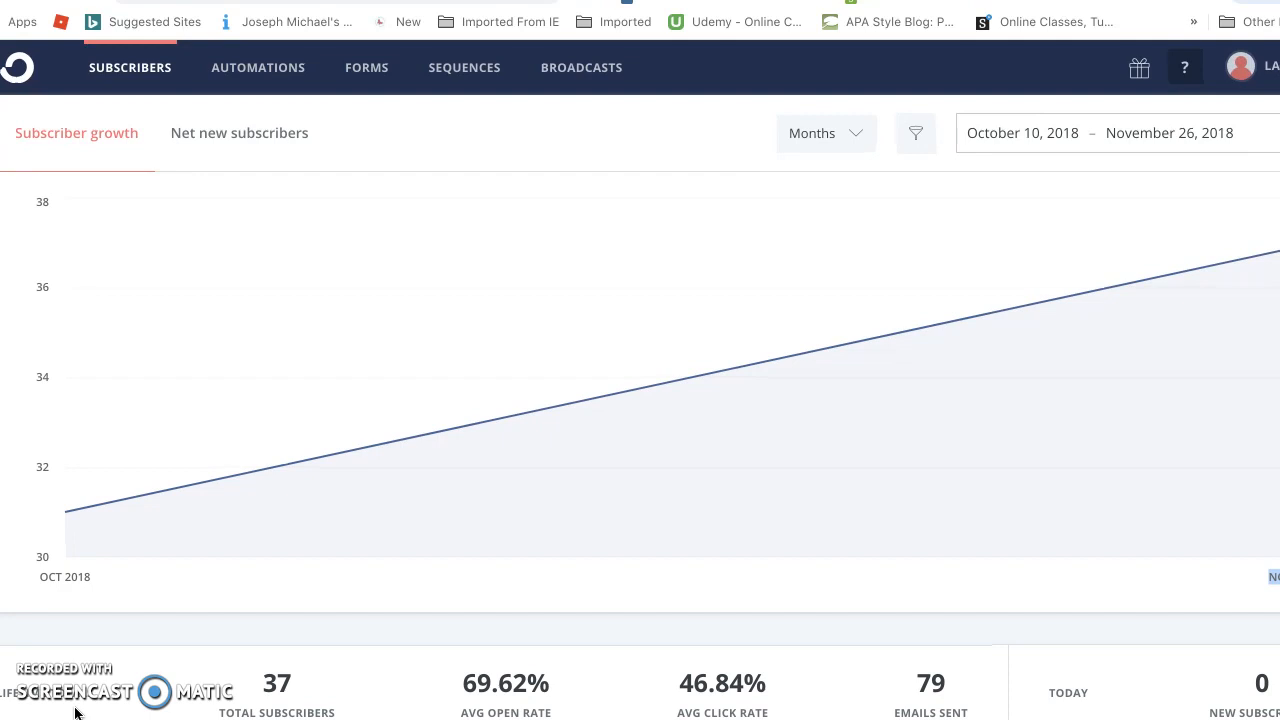
scroll(76, 690, right, 1)
scroll(88, 676, down, 1)
scroll(94, 674, right, 1)
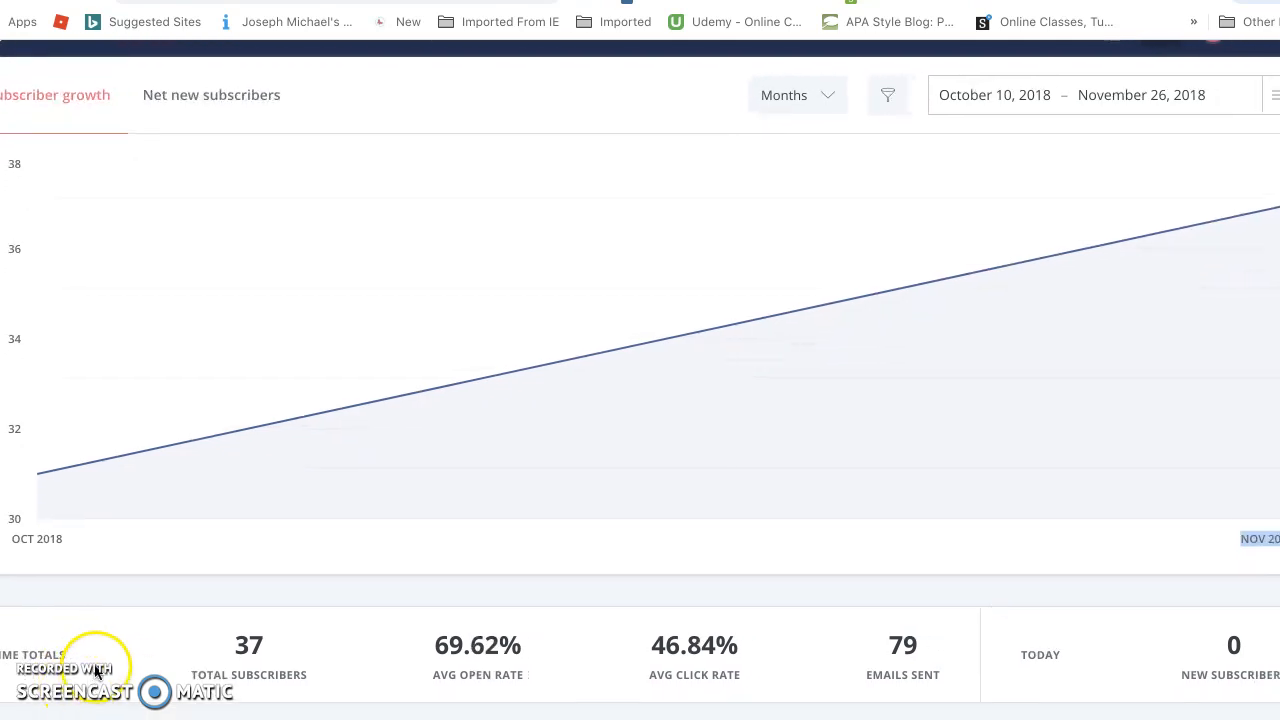
scroll(102, 672, up, 1)
scroll(104, 668, down, 1)
scroll(105, 664, left, 1)
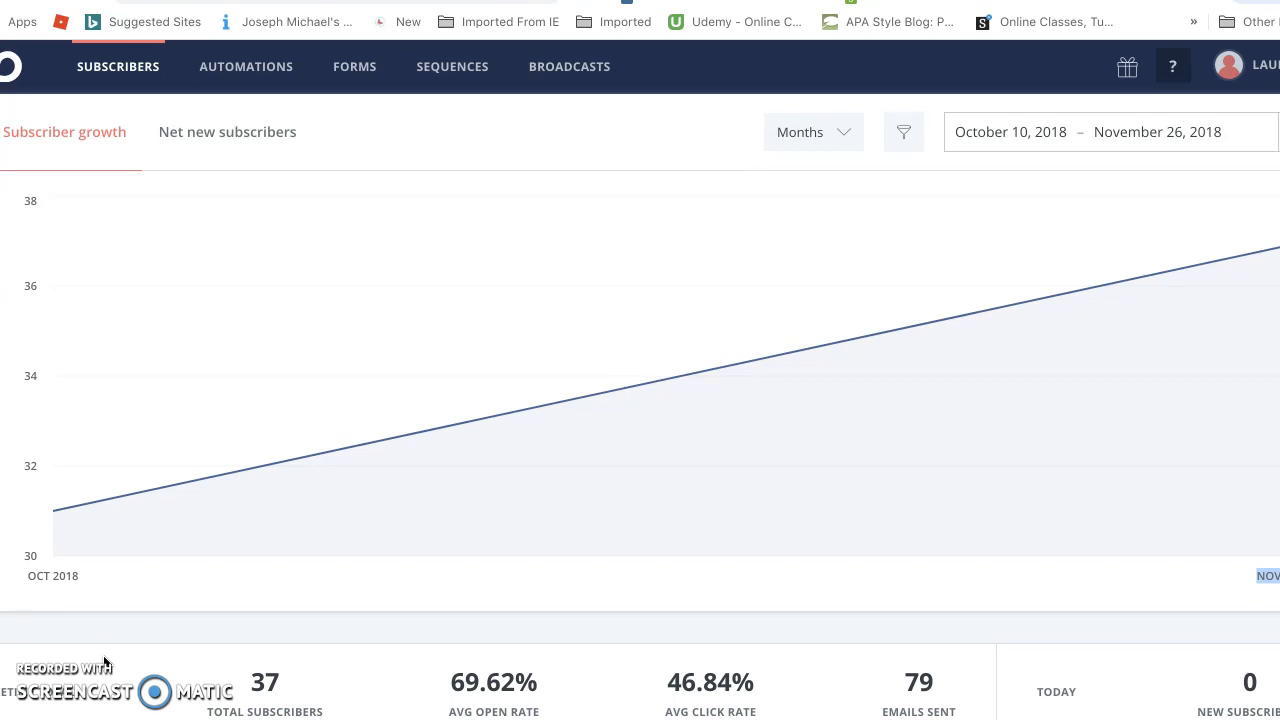
scroll(107, 670, right, 1)
scroll(107, 670, down, 2)
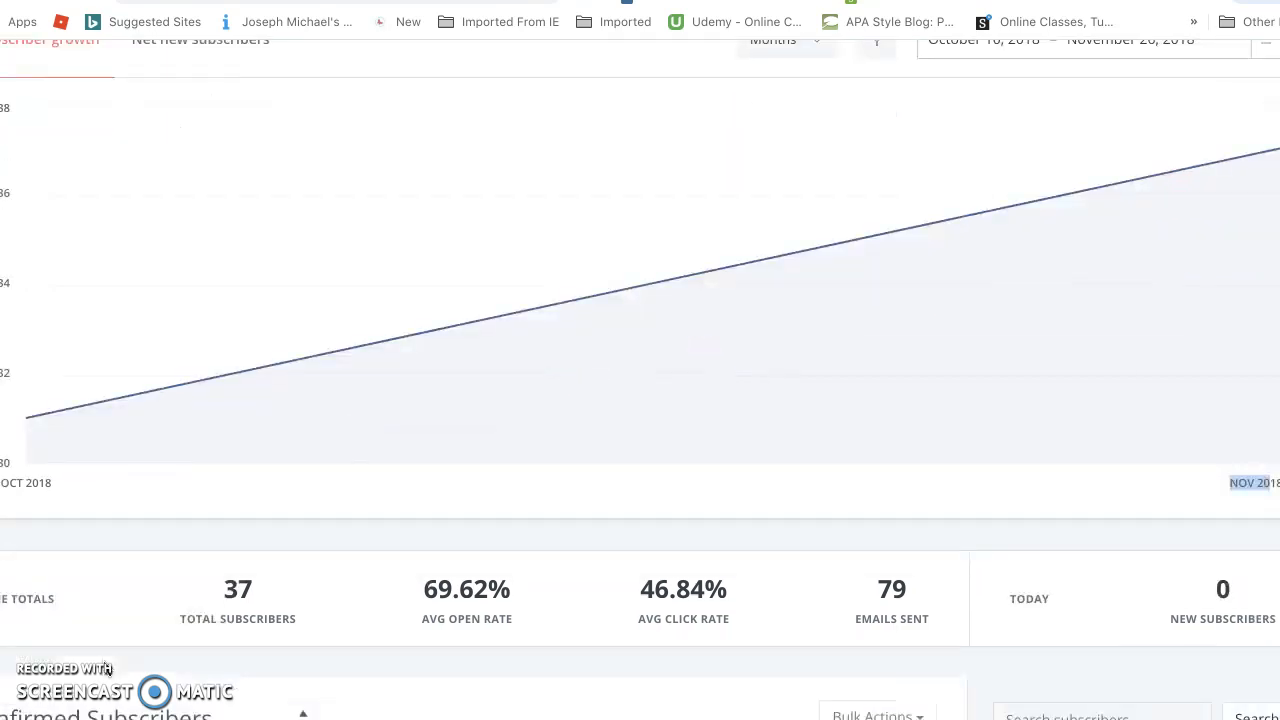
scroll(107, 671, up, 2)
scroll(125, 664, down, 1)
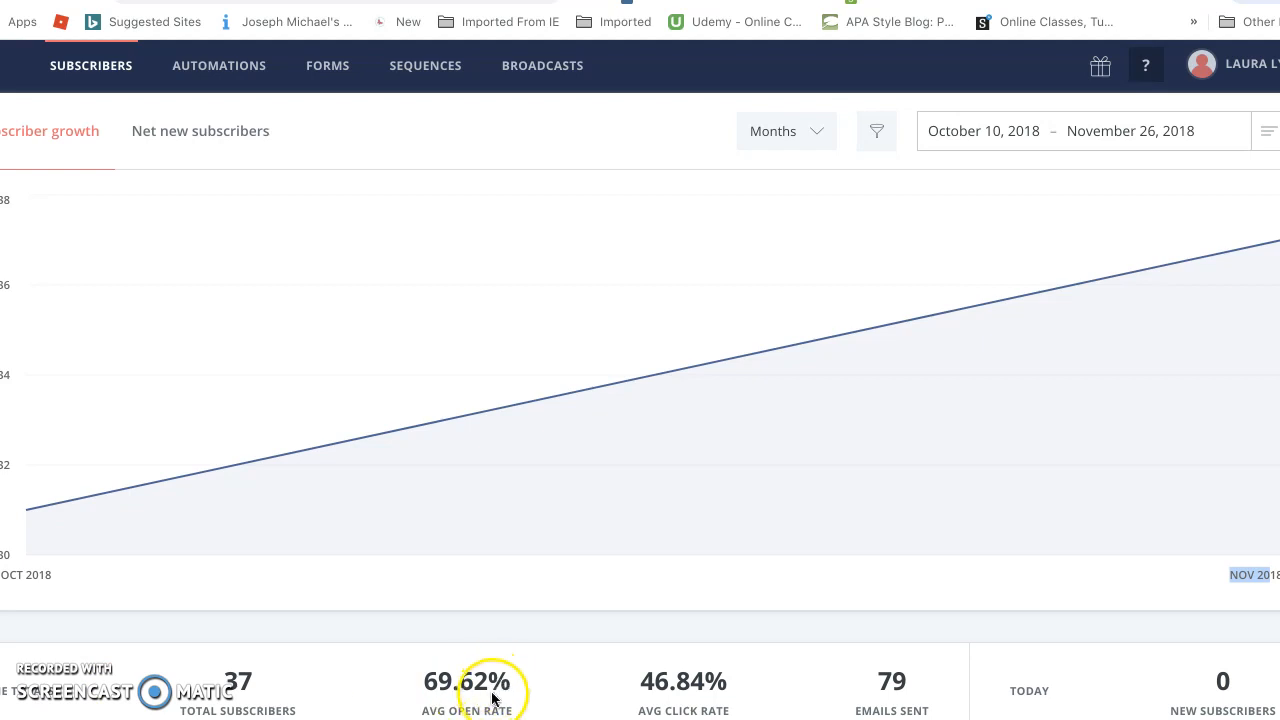
scroll(528, 706, left, 1)
scroll(528, 706, left, 2)
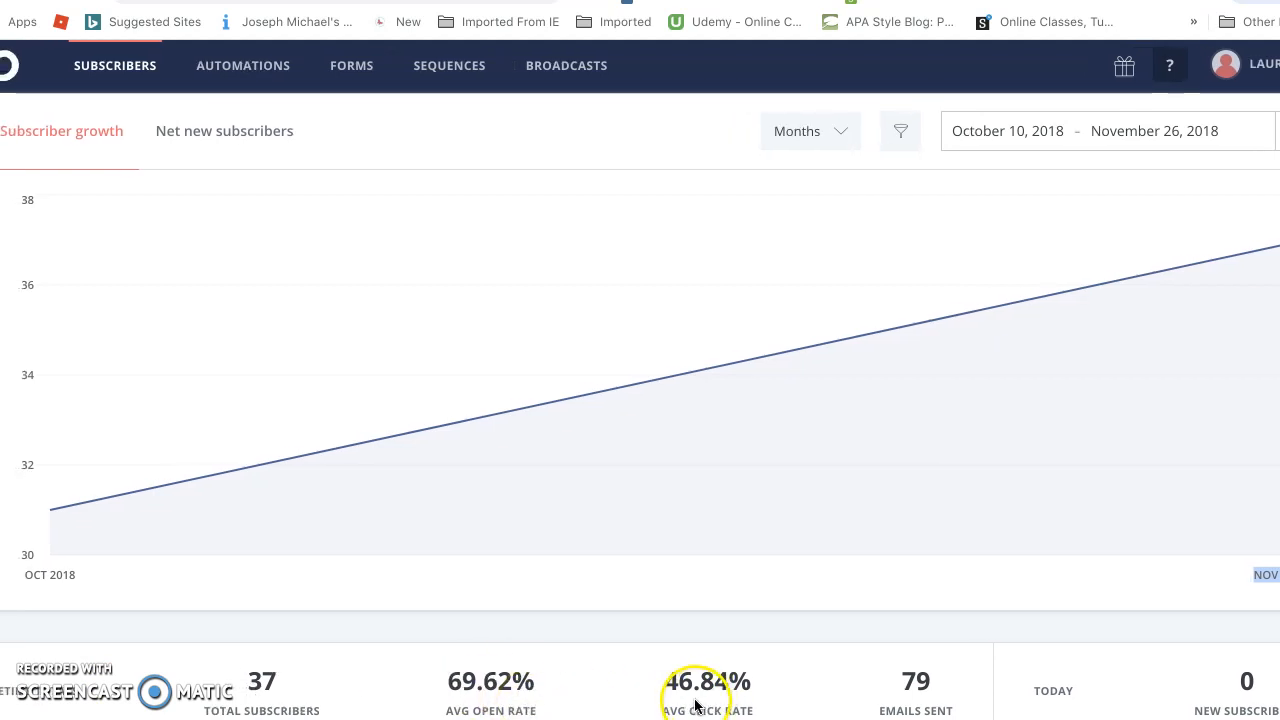
scroll(698, 704, left, 1)
scroll(698, 704, left, 2)
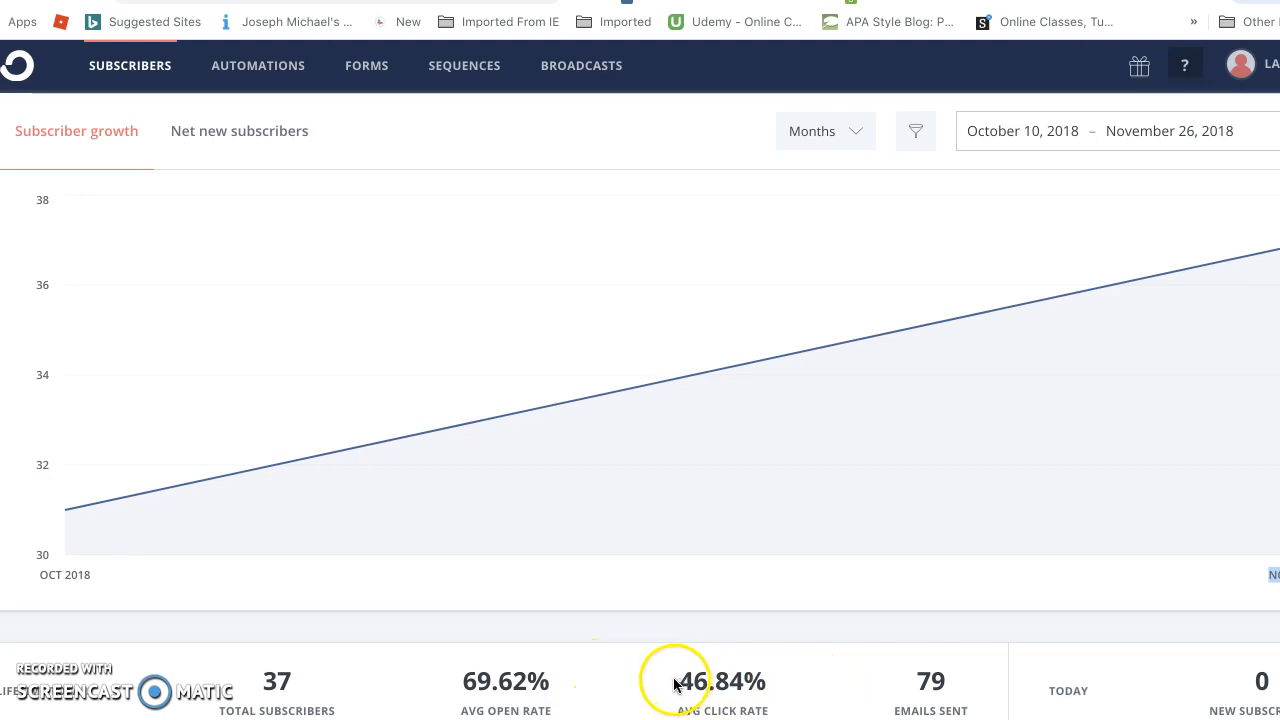
scroll(677, 683, up, 1)
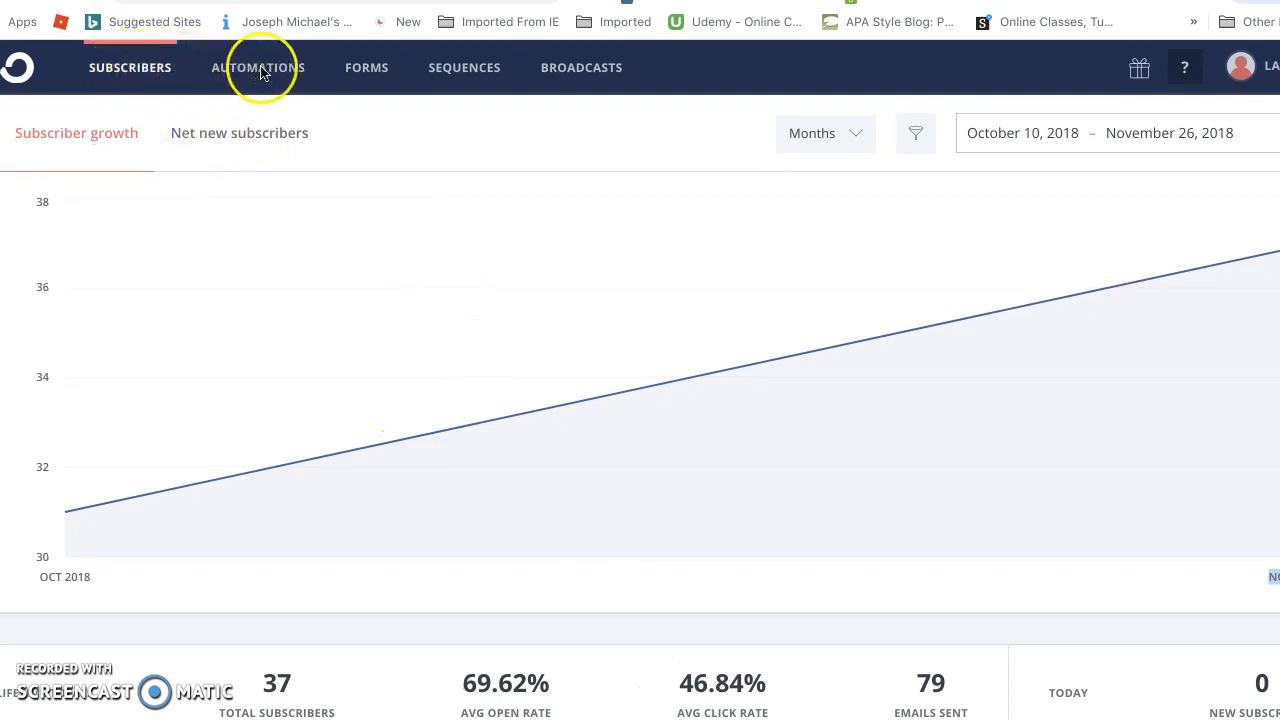
scroll(552, 79, right, 1)
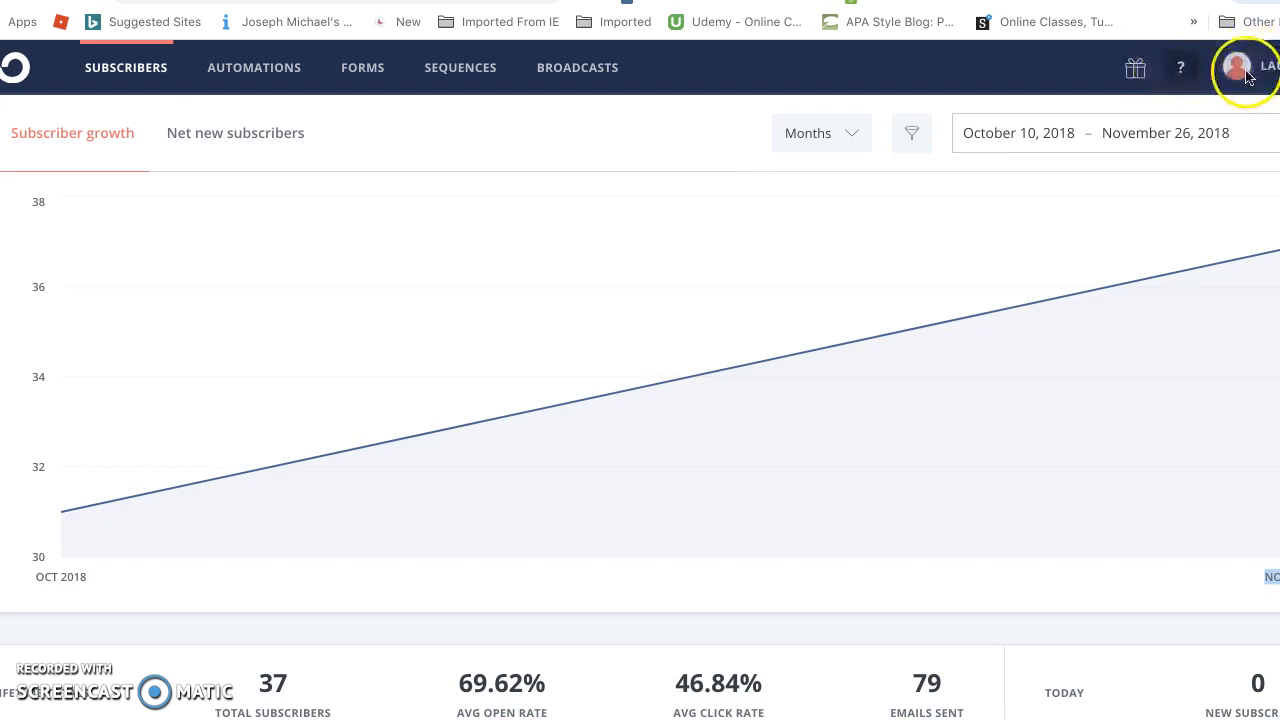
- View the annual plan discount offer, close it, and show the community and help documentation options
click(1137, 73)
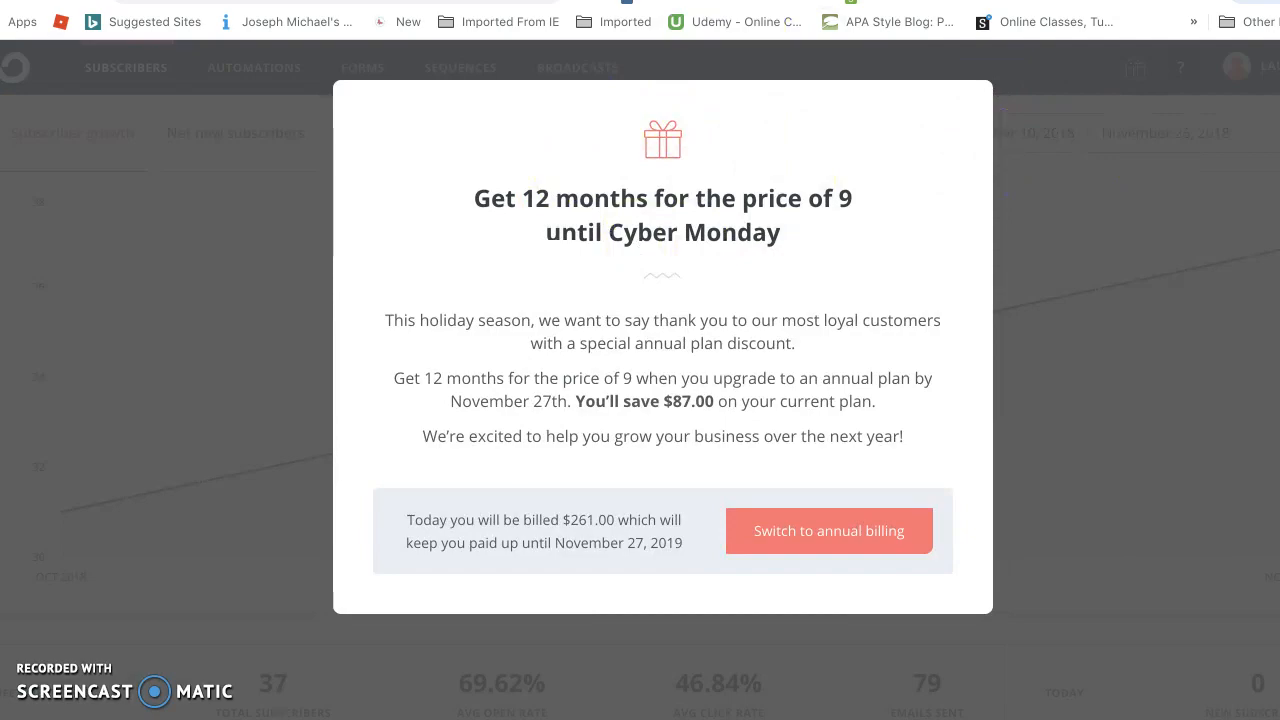
key(Escape)
click(1184, 75)
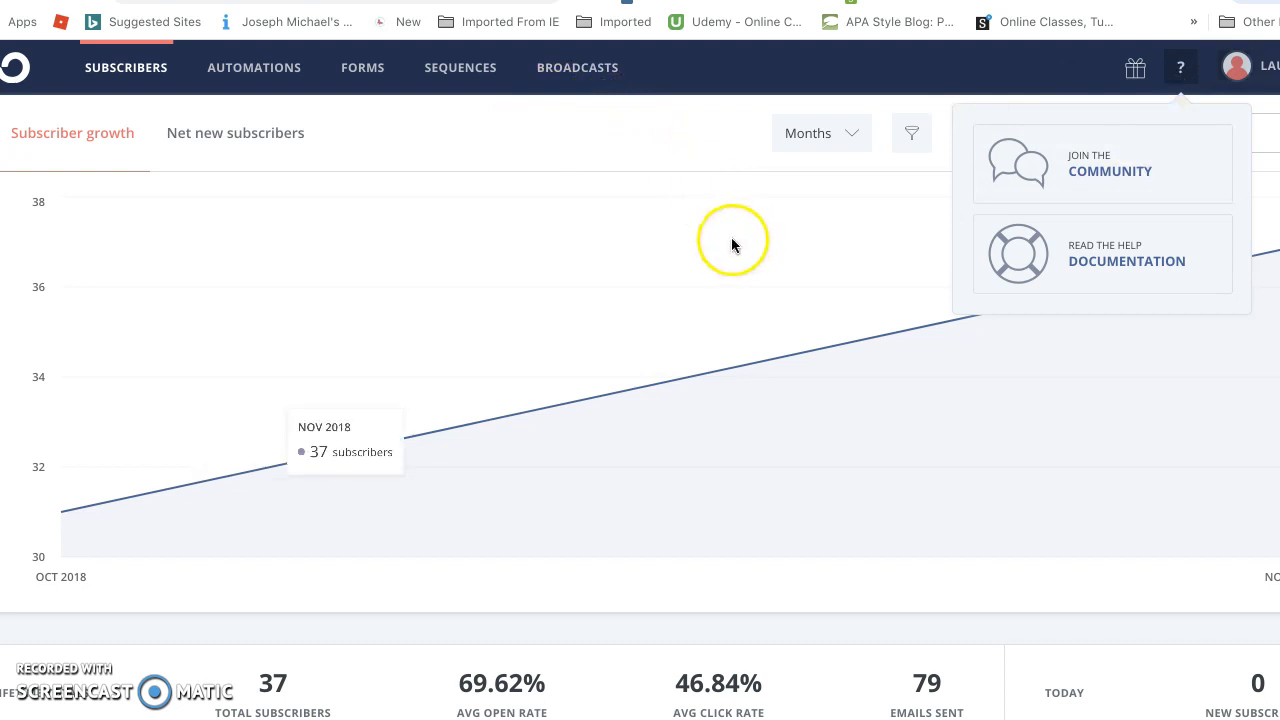
- Show the import options for adding subscribers to the confirmed subscribers list
scroll(732, 240, down, 3)
scroll(733, 243, down, 1)
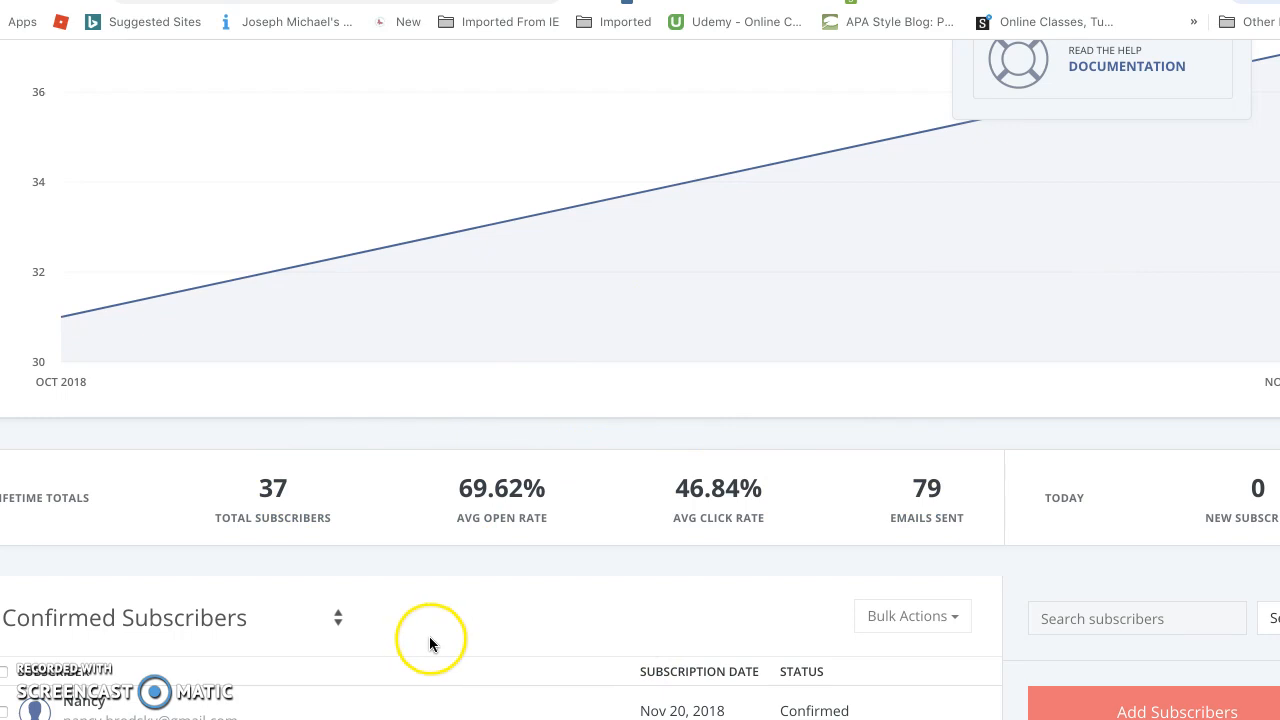
scroll(1150, 712, left, 1)
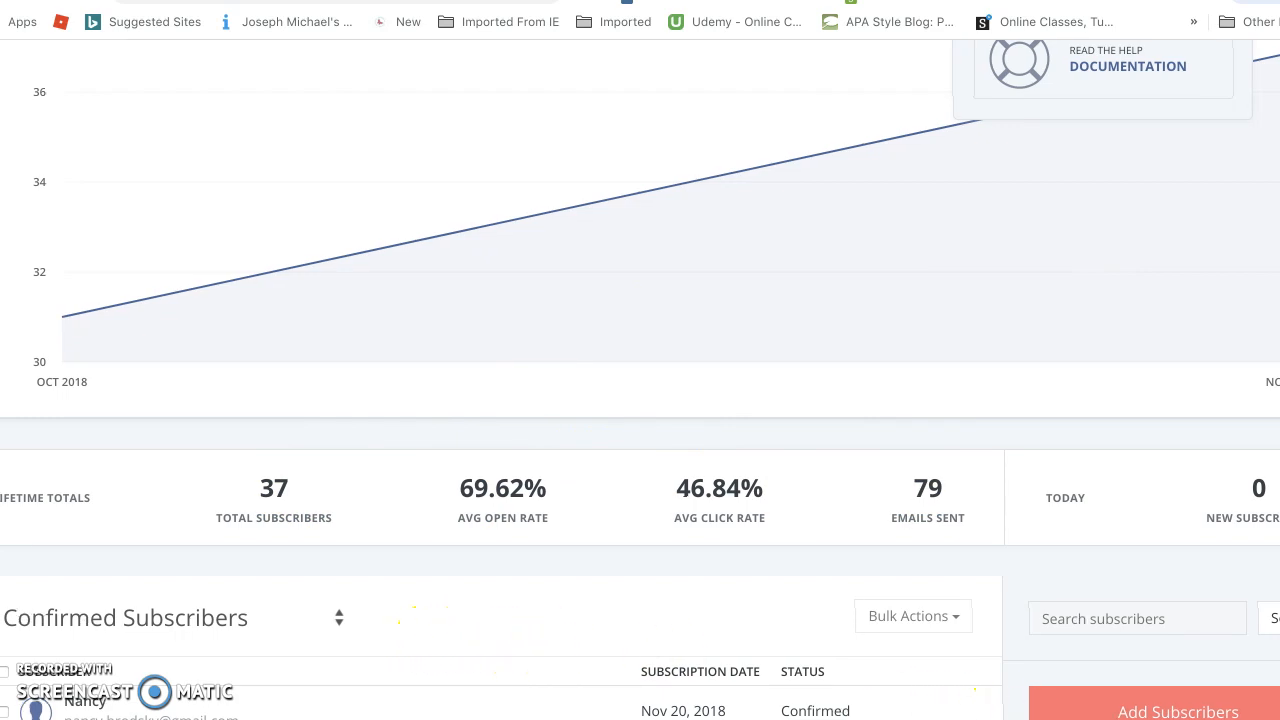
scroll(640, 380, up, 1)
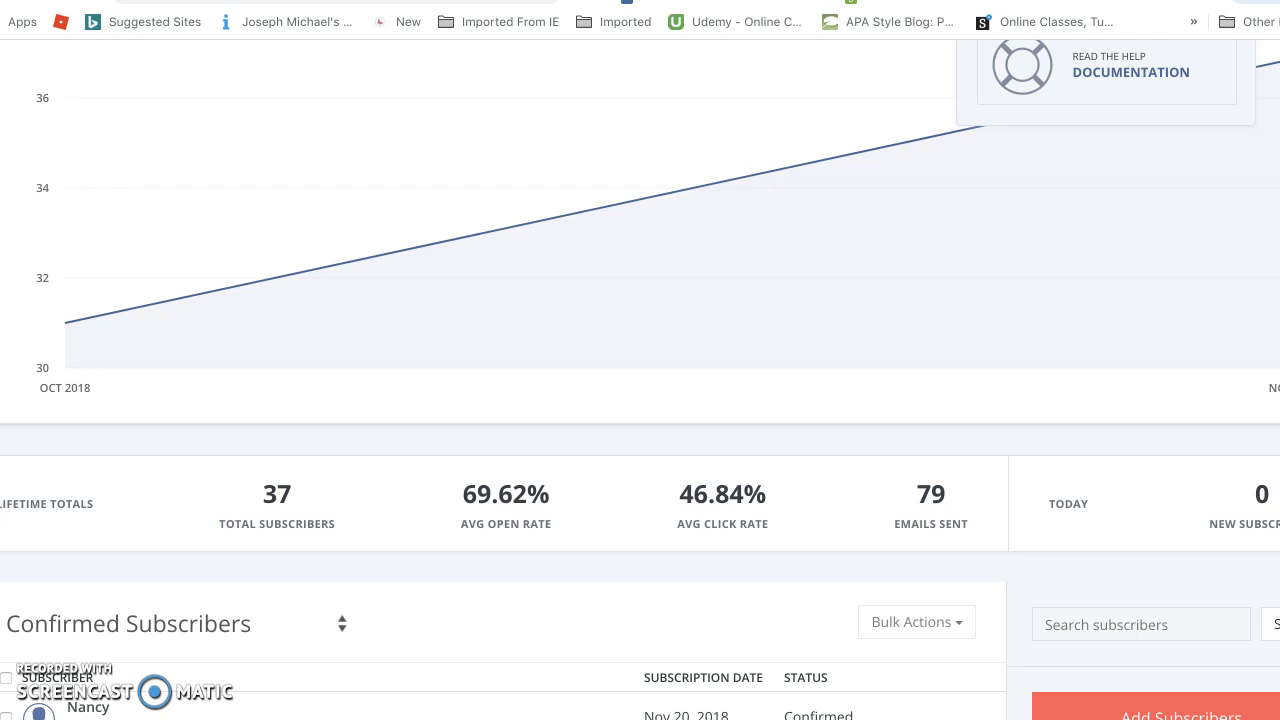
scroll(1181, 400, down, 5)
click(1181, 178)
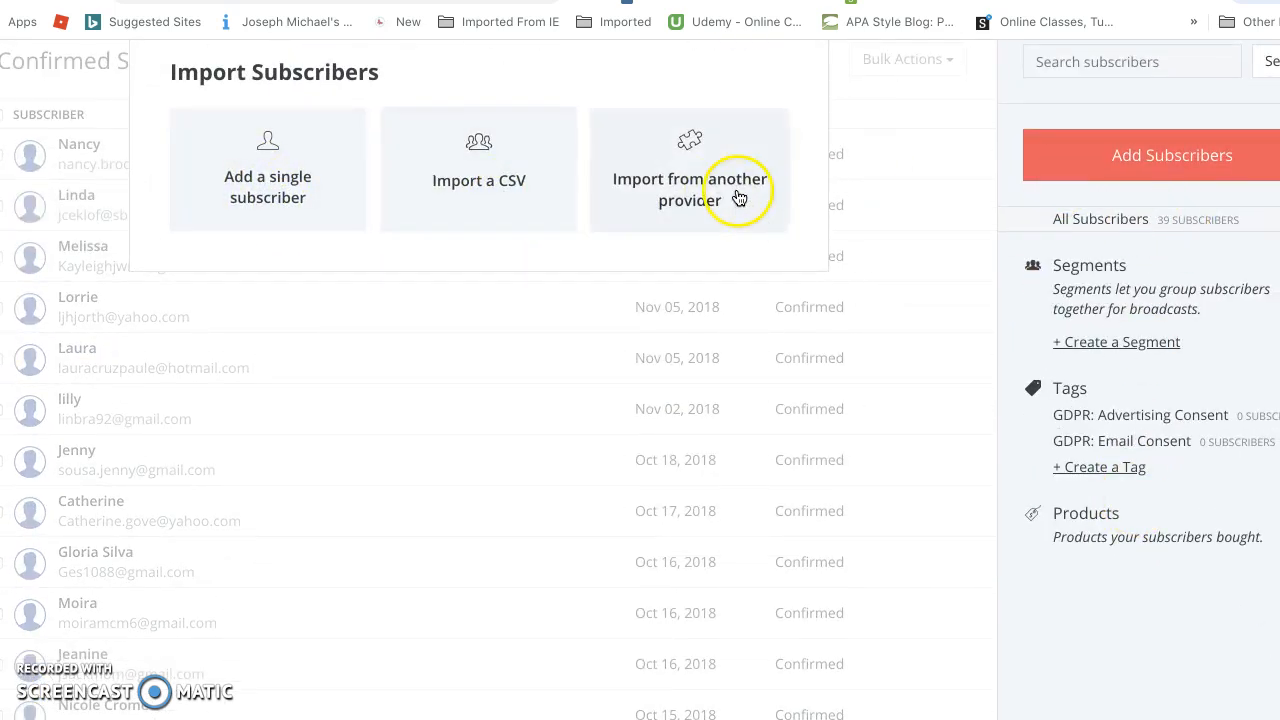
- Review the growth chart and lifetime totals together with the Import Subscribers choices below them
scroll(541, 345, up, 10)
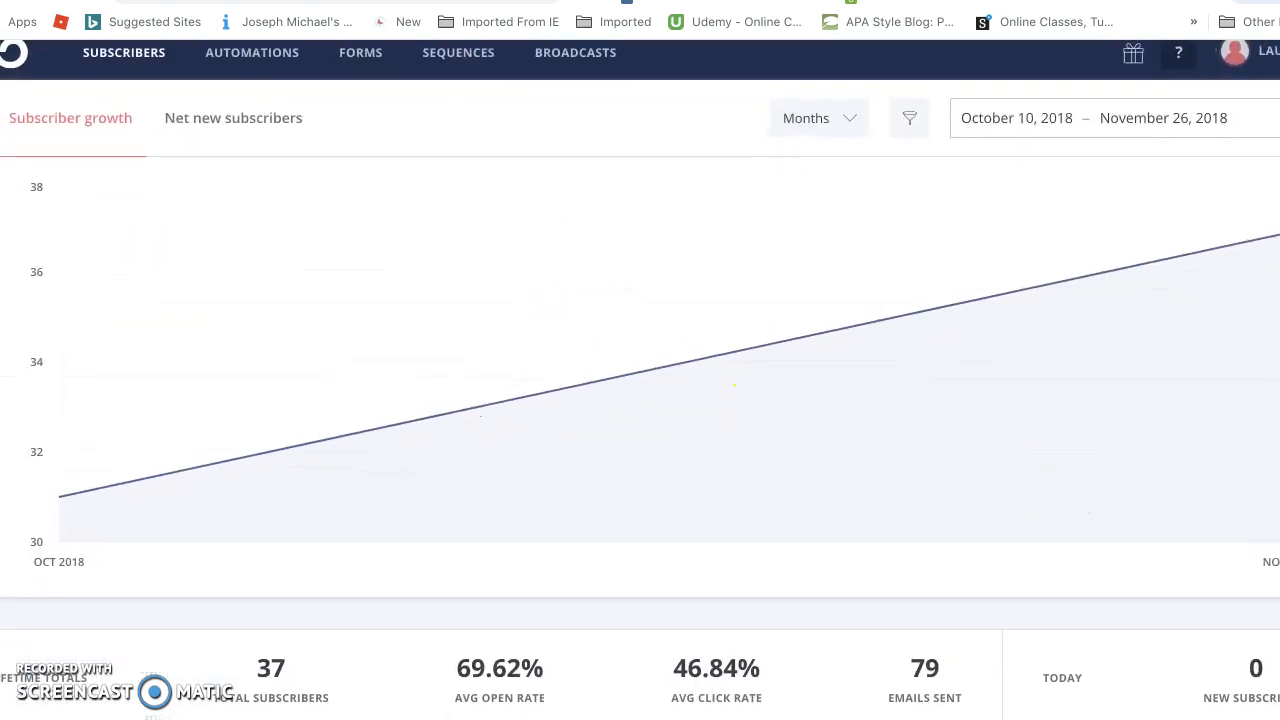
scroll(760, 366, down, 1)
scroll(640, 380, down, 2)
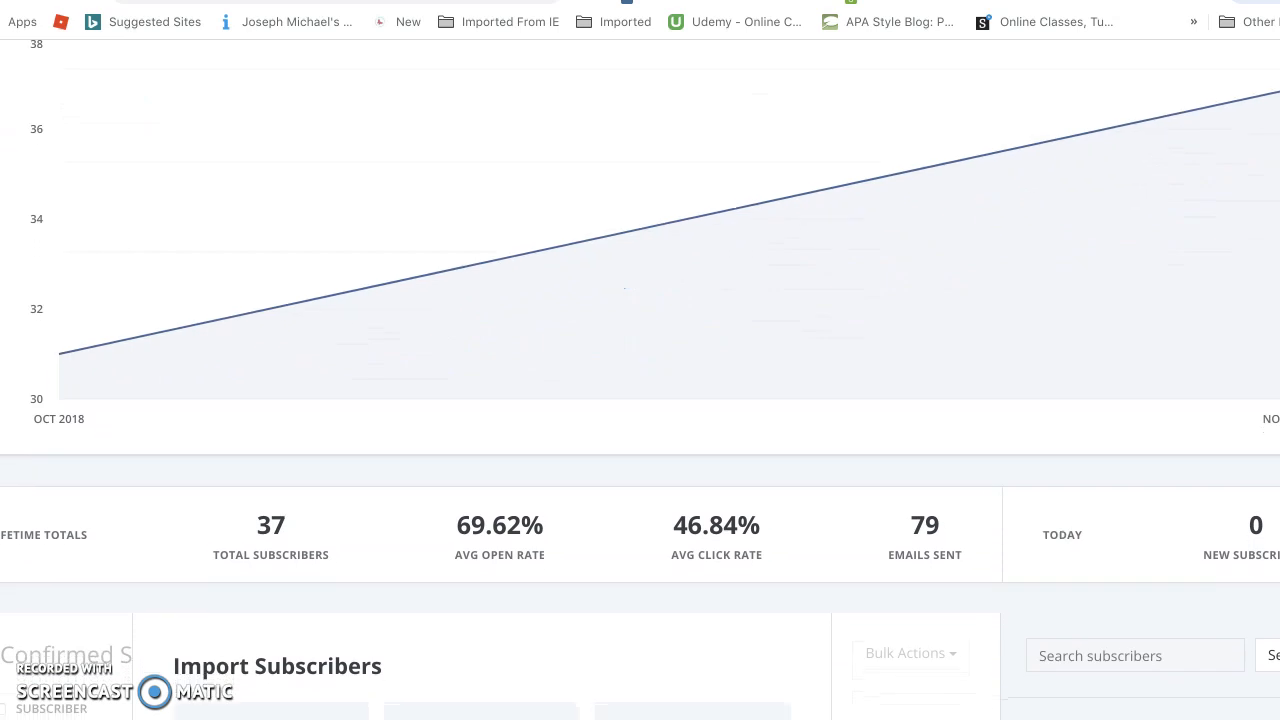
scroll(640, 380, down, 1)
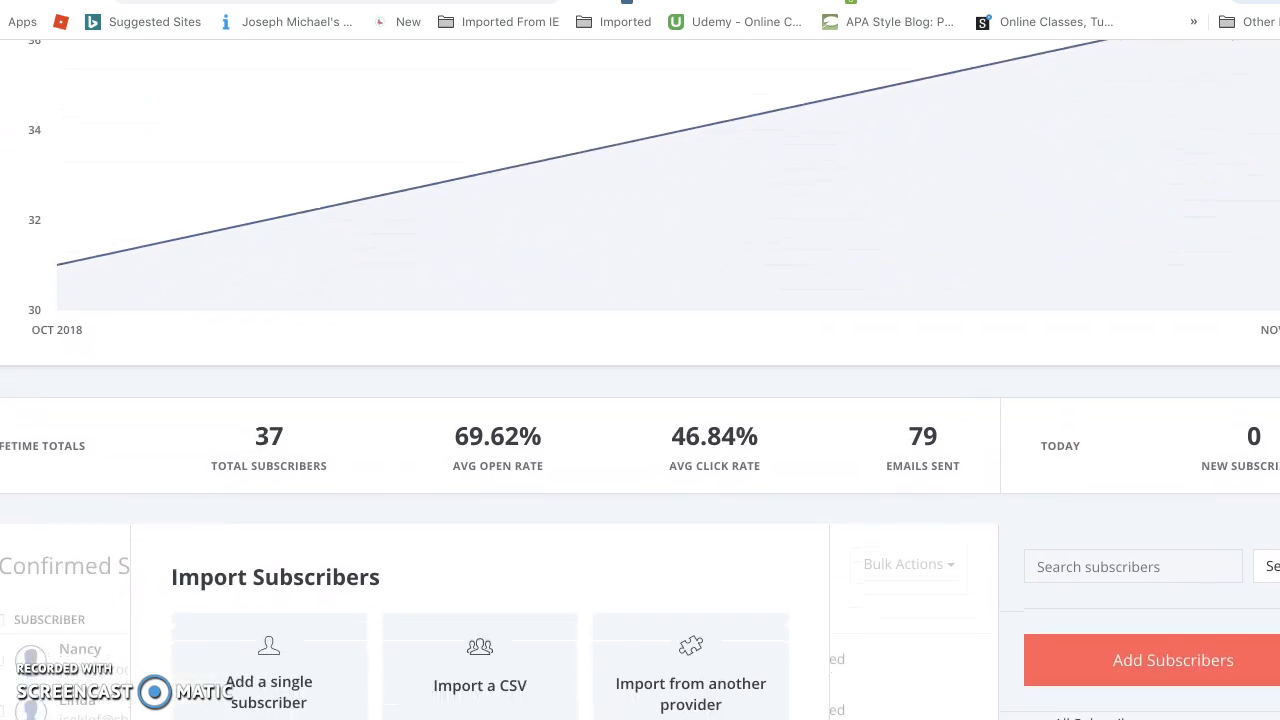
scroll(640, 380, right, 1)
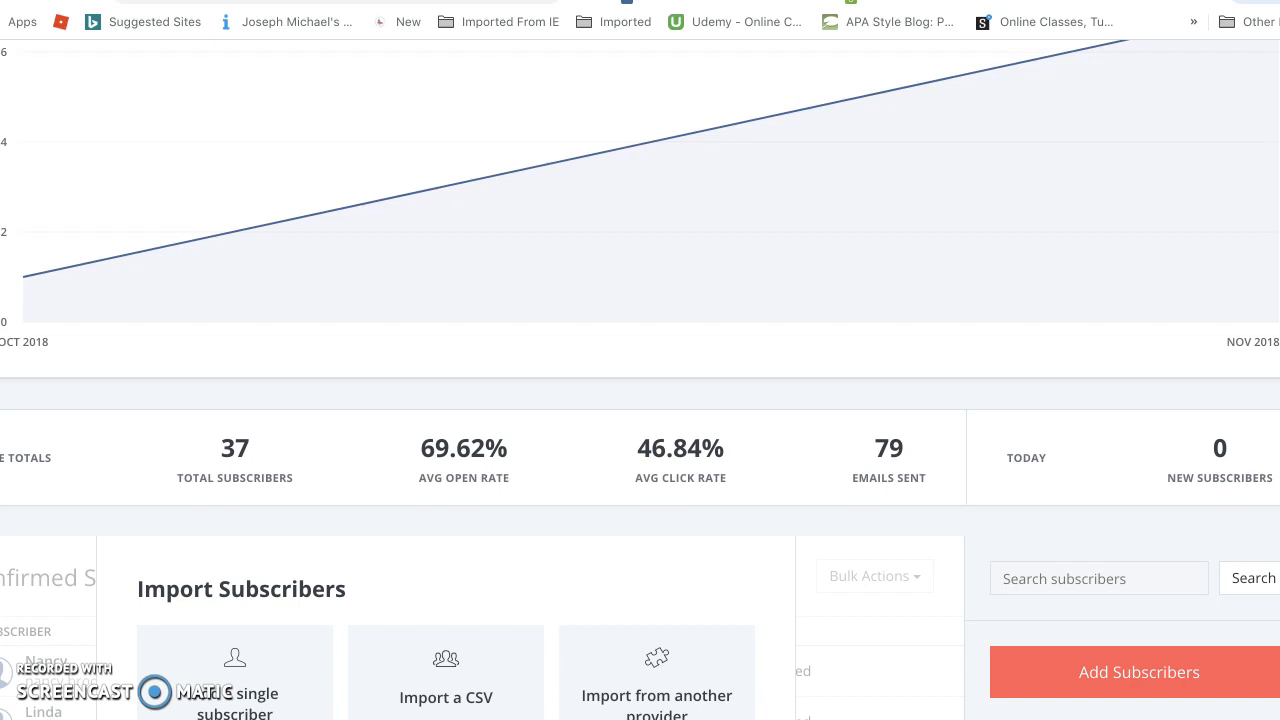
scroll(640, 380, down, 1)
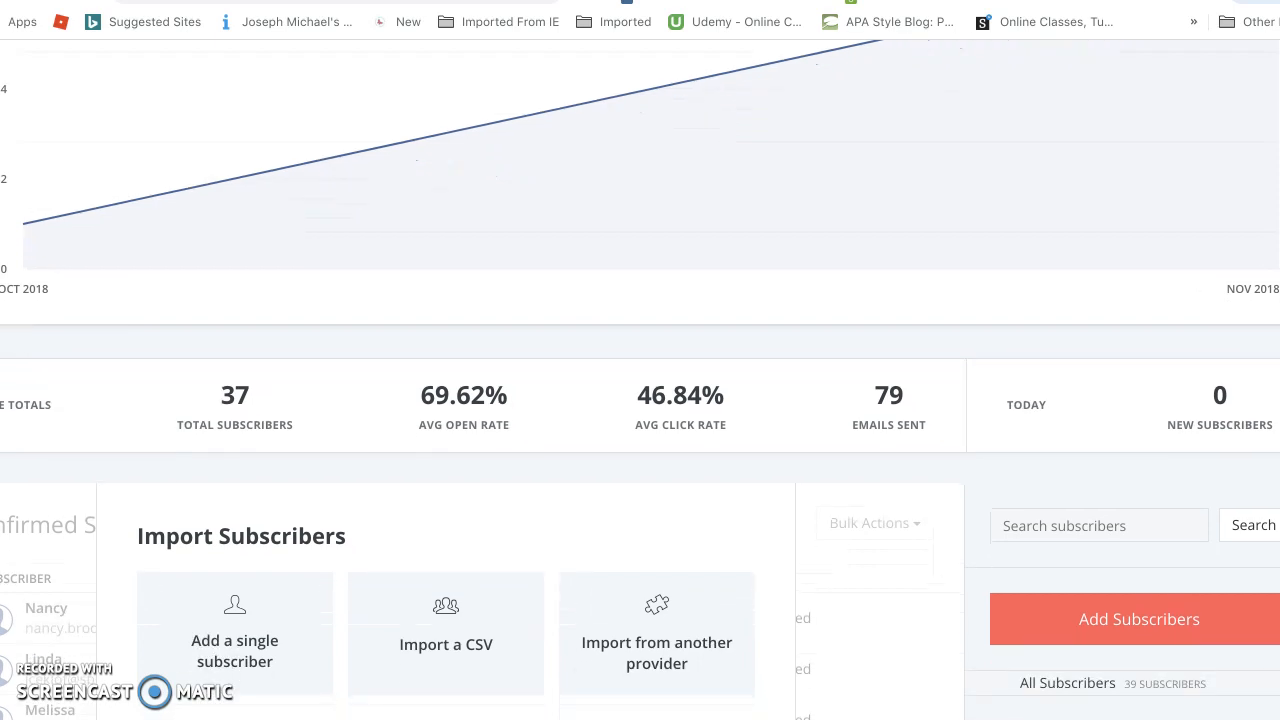
scroll(640, 380, up, 1)
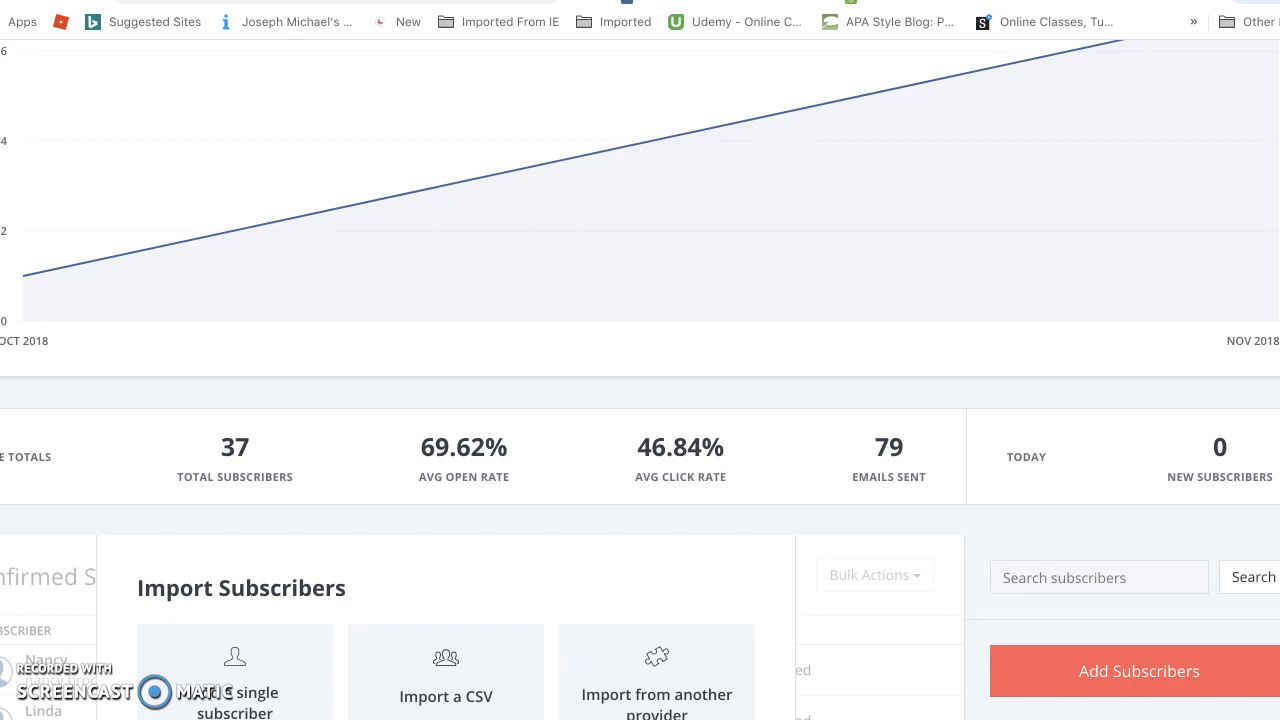
scroll(920, 580, up, 3)
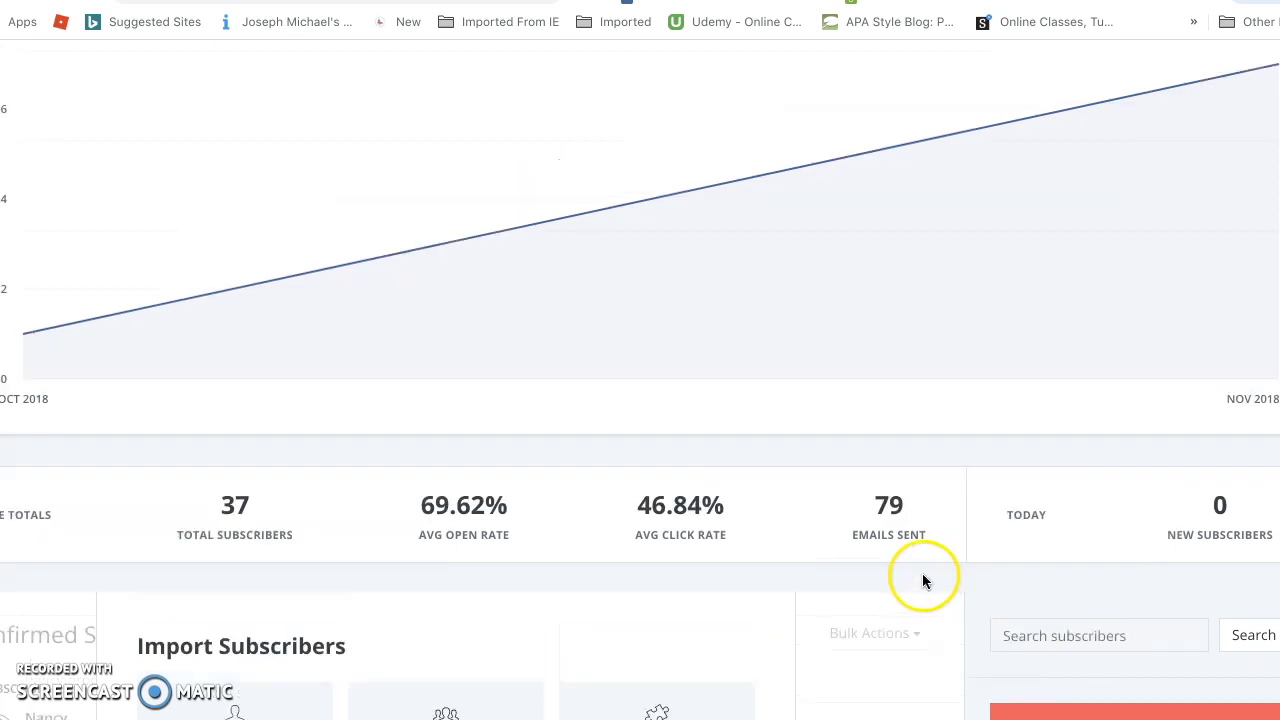
- View the Visual Automation 1 canvas with its on/off switch, and return to the list of visual automations
click(226, 71)
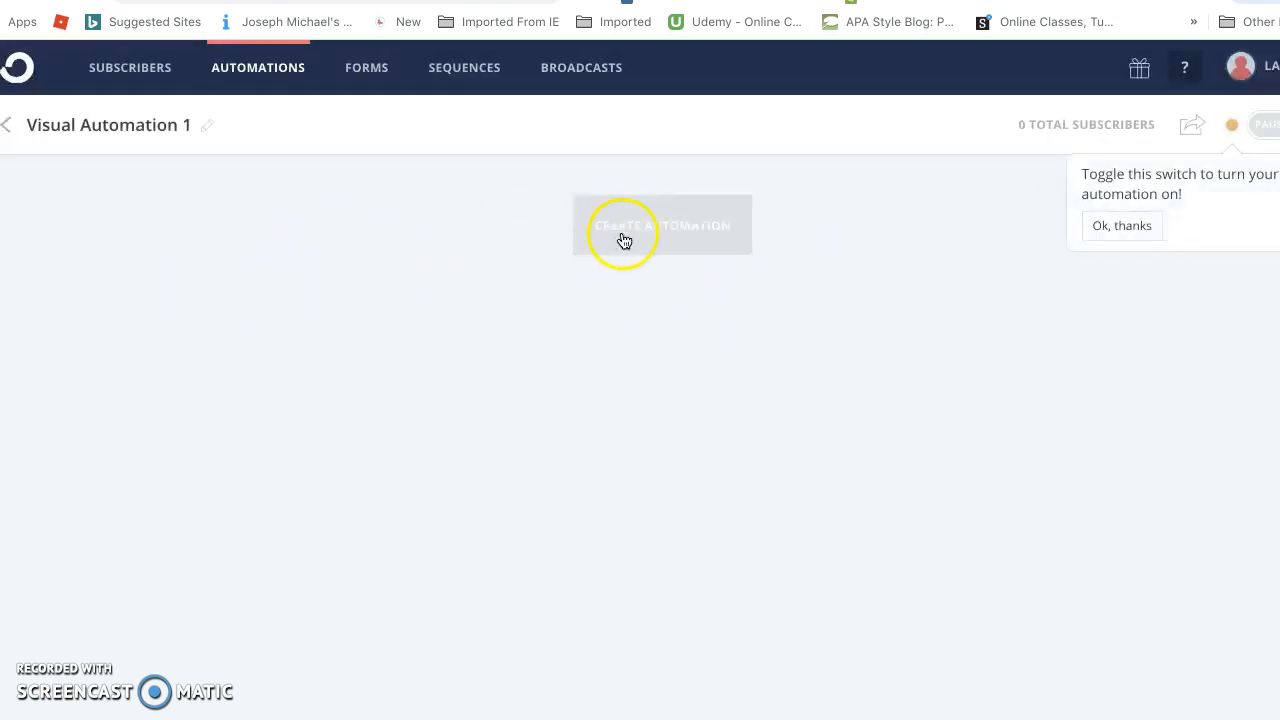
scroll(1099, 240, right, 1)
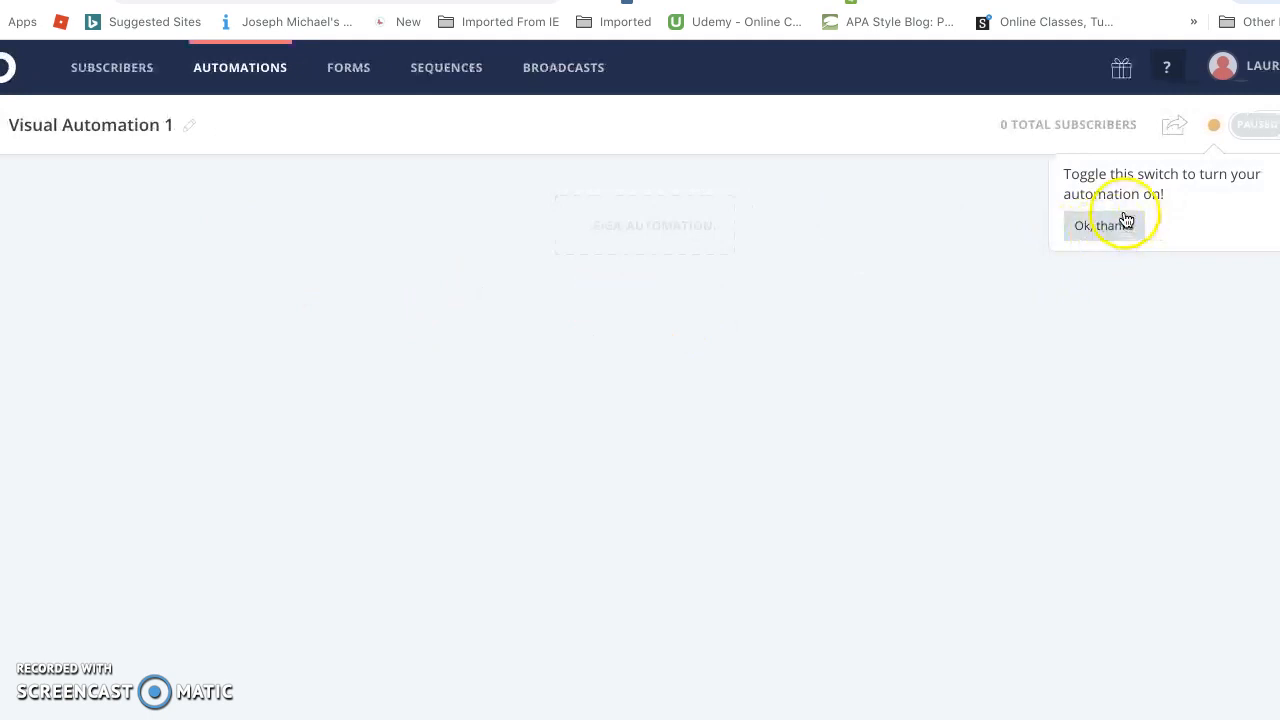
scroll(1126, 220, right, 1)
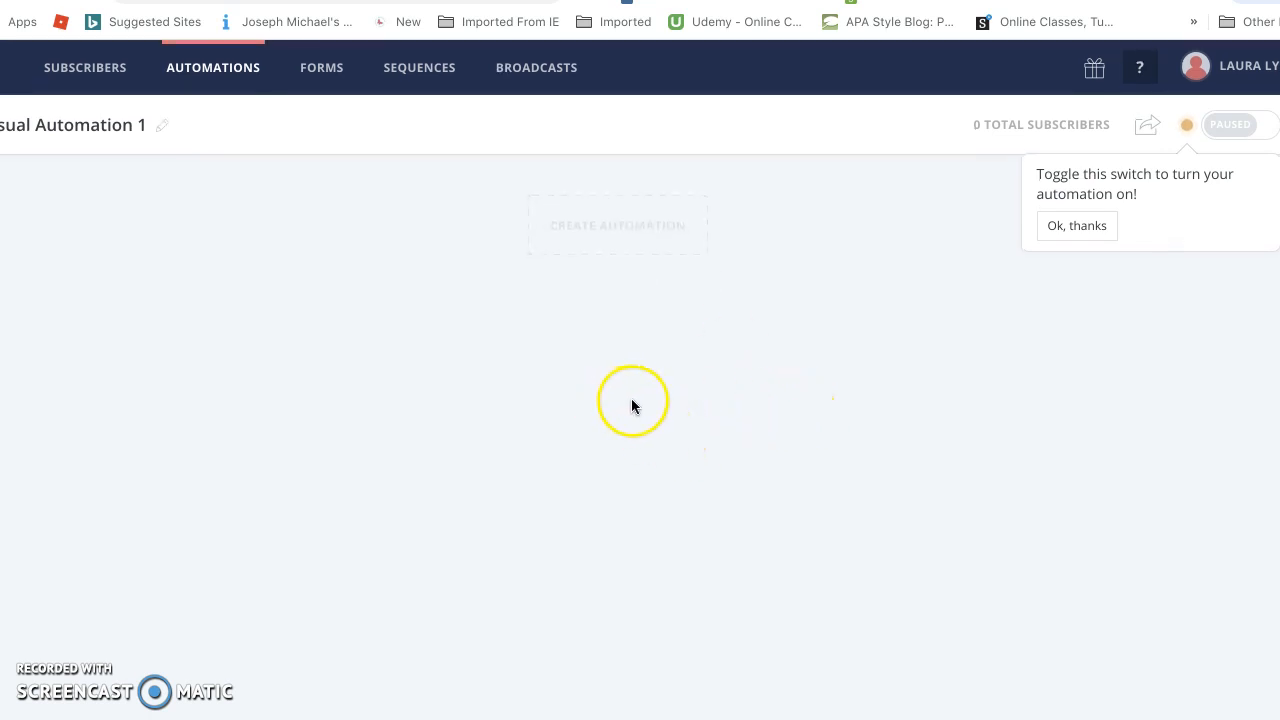
scroll(636, 400, left, 1)
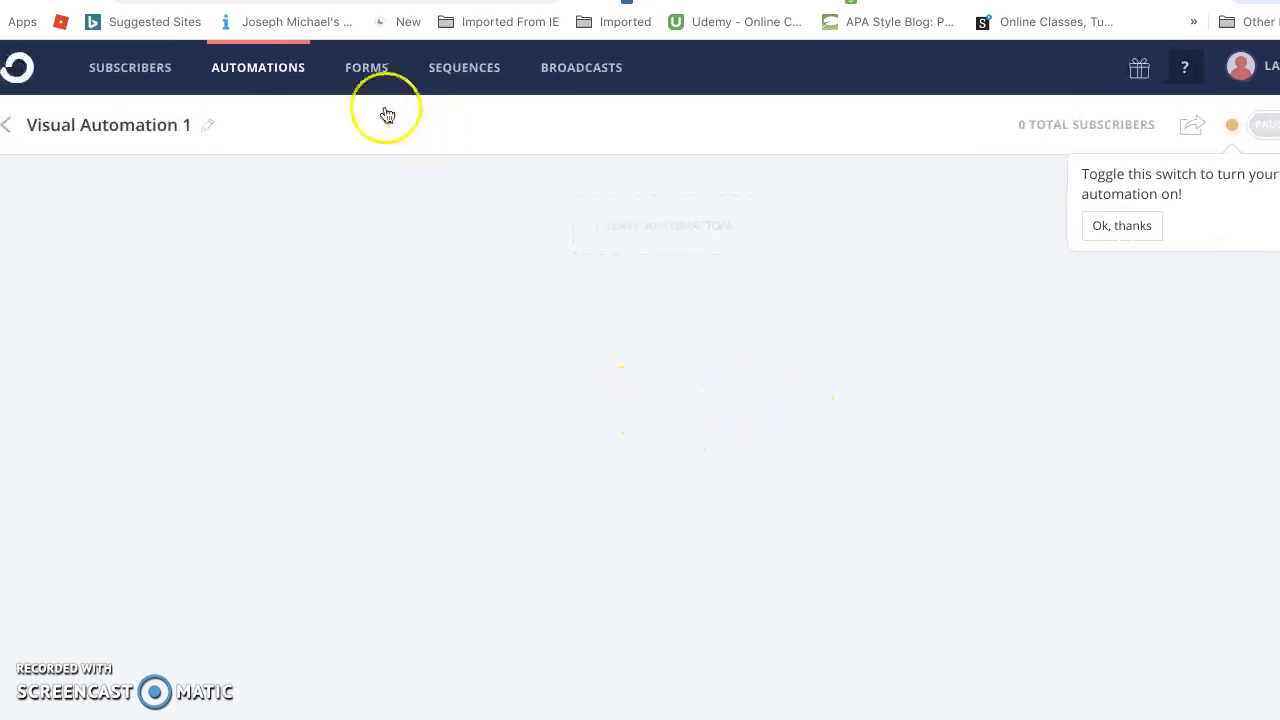
click(8, 127)
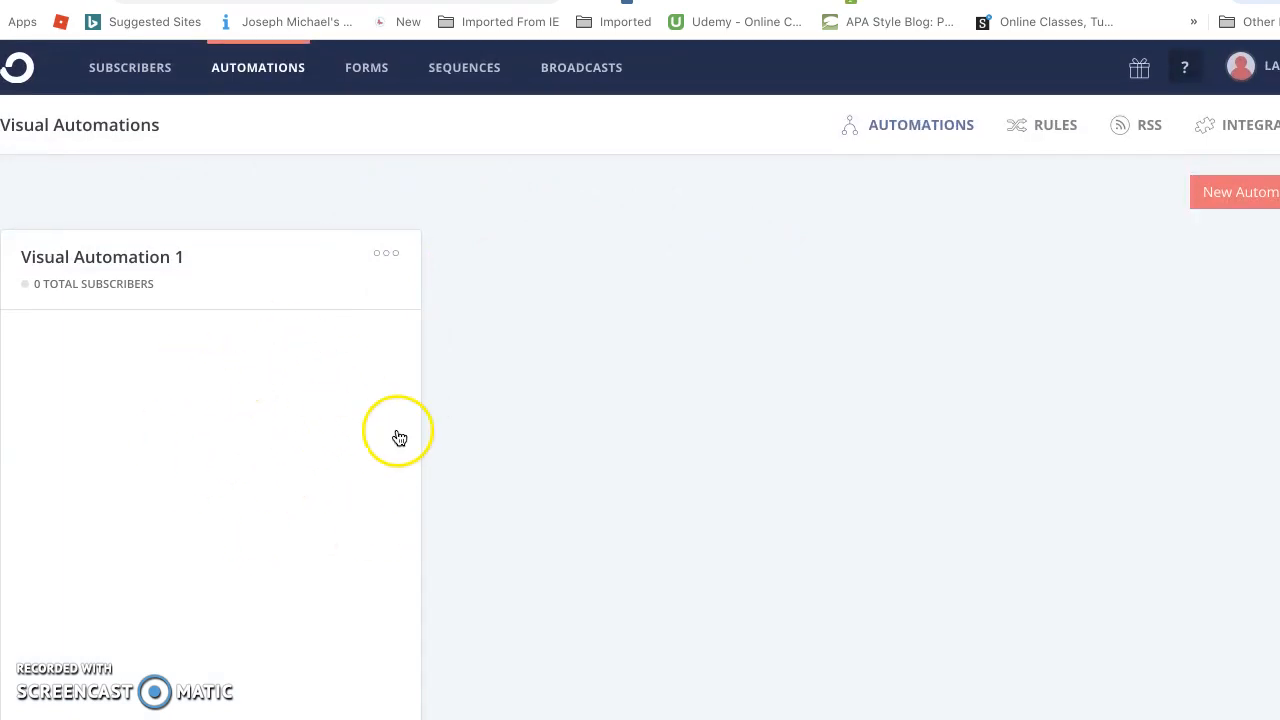
- Go to the automation rules and start a new rule to view its available triggers and actions
click(1052, 126)
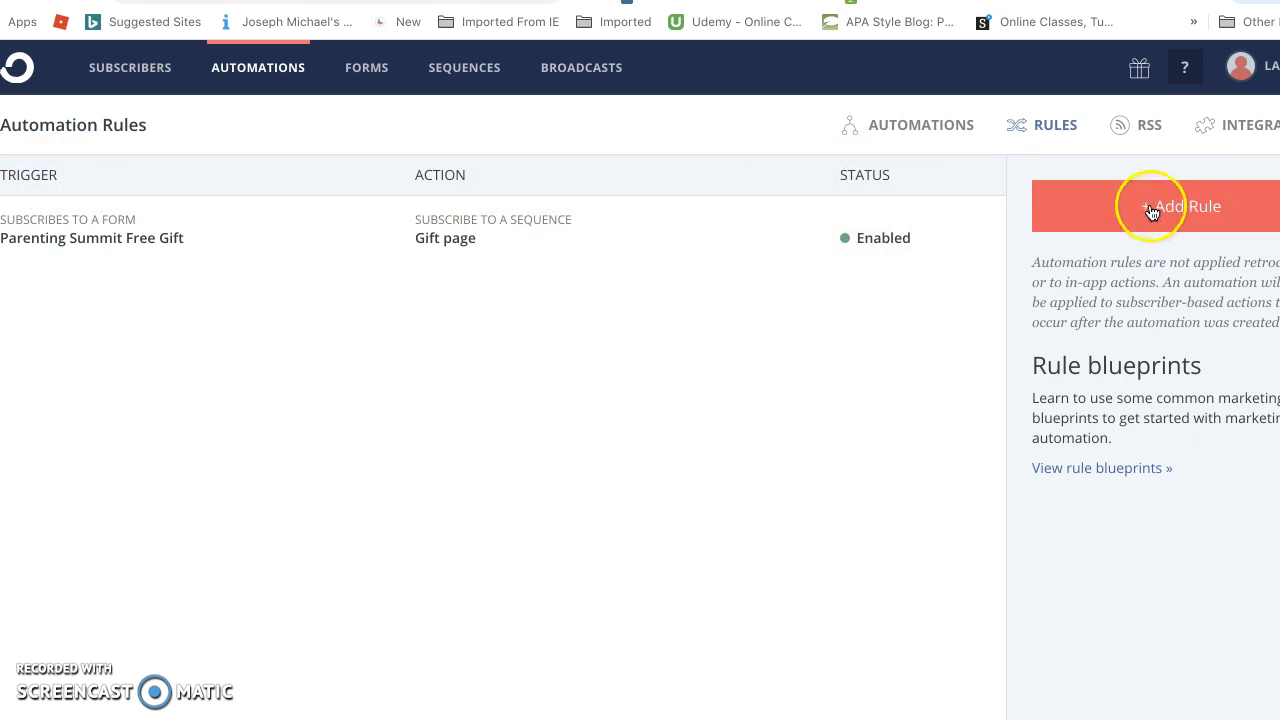
click(1184, 208)
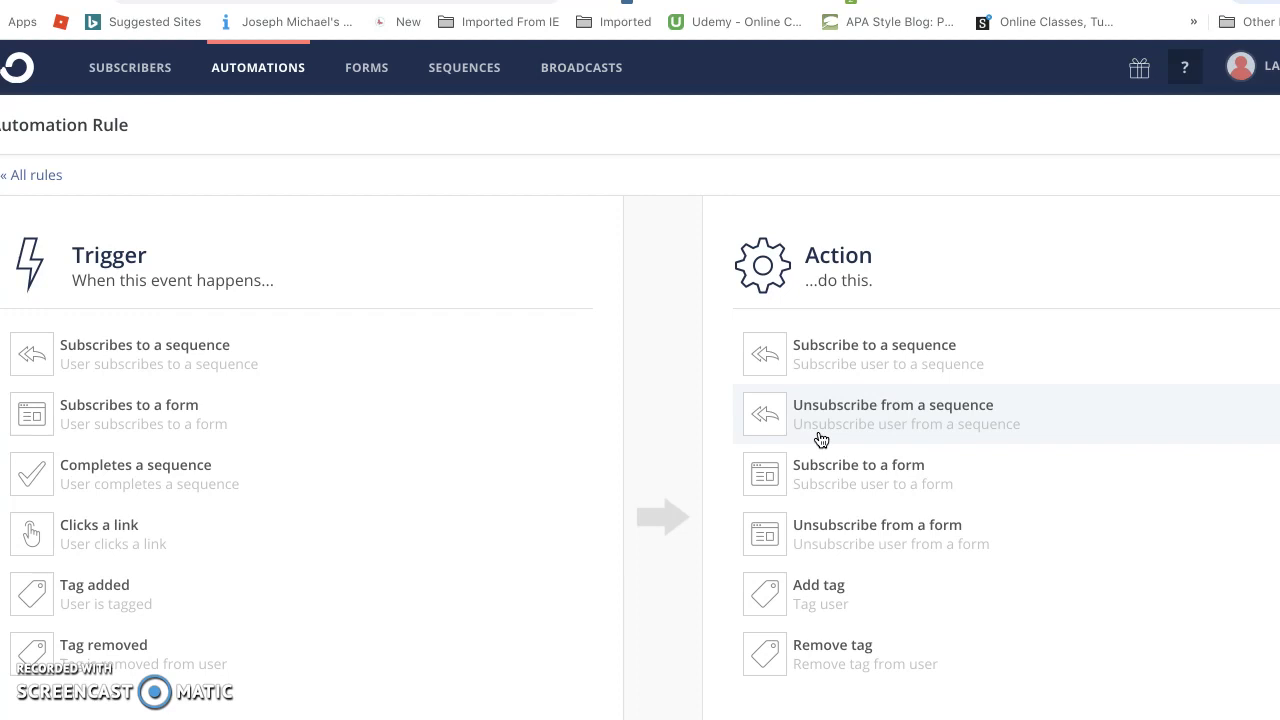
click(790, 435)
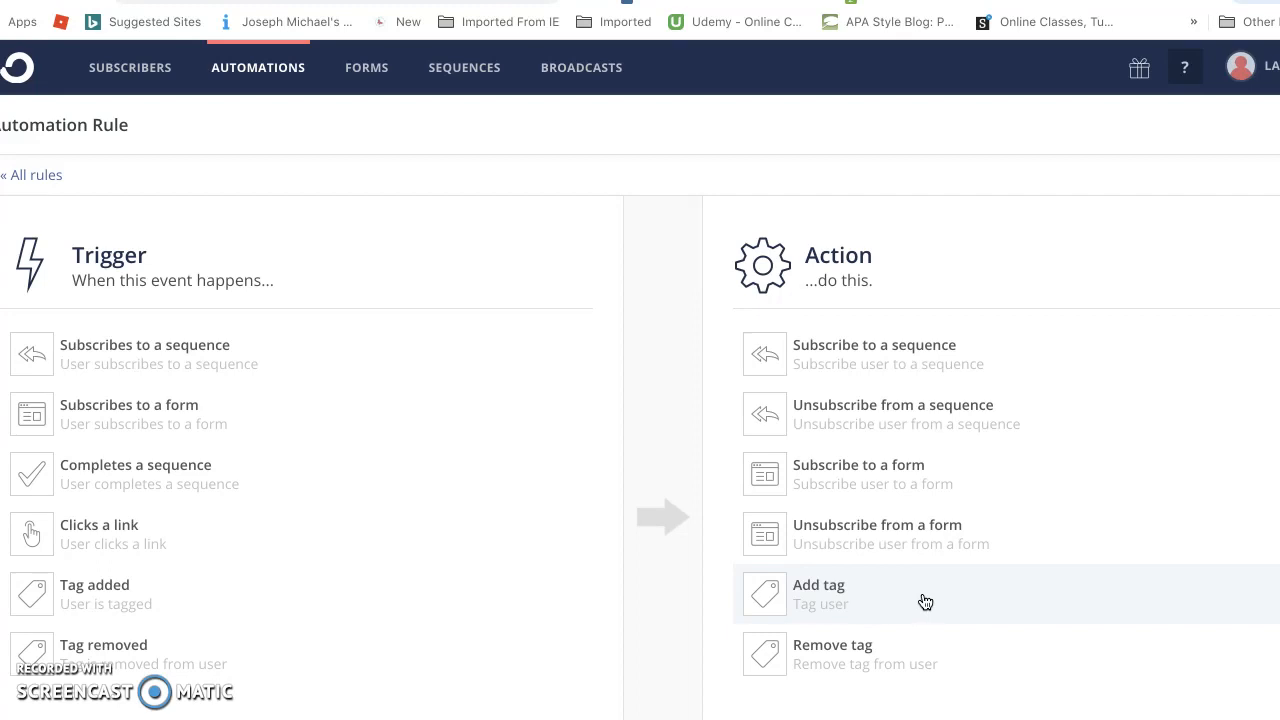
click(887, 598)
scroll(888, 583, down, 1)
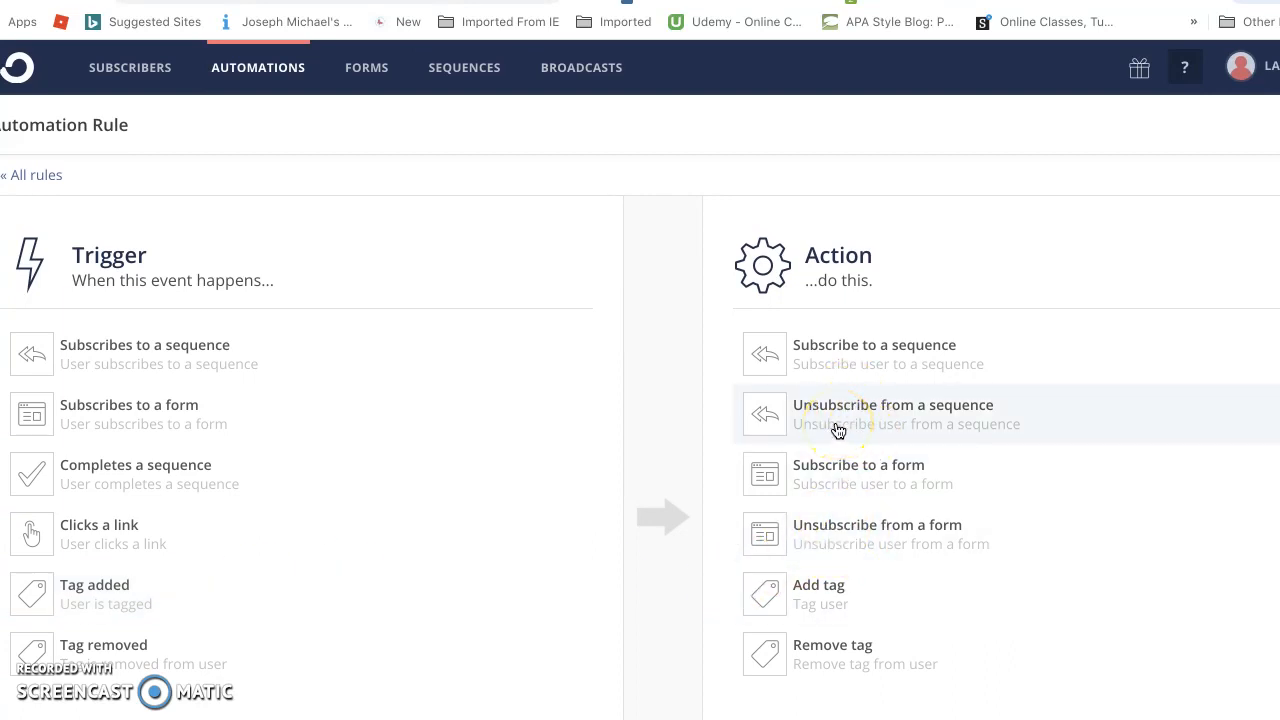
click(786, 413)
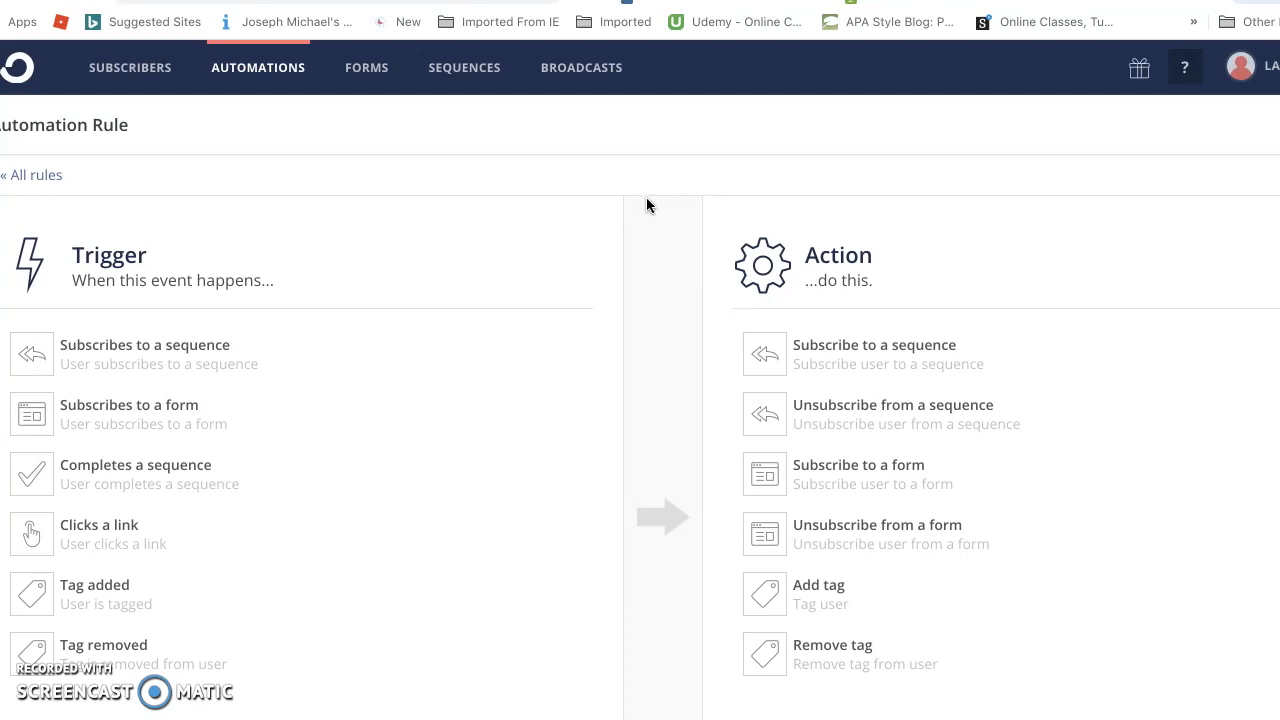
- Go to the forms overview, start a new form and choose Form as the way to gather subscribers
click(353, 69)
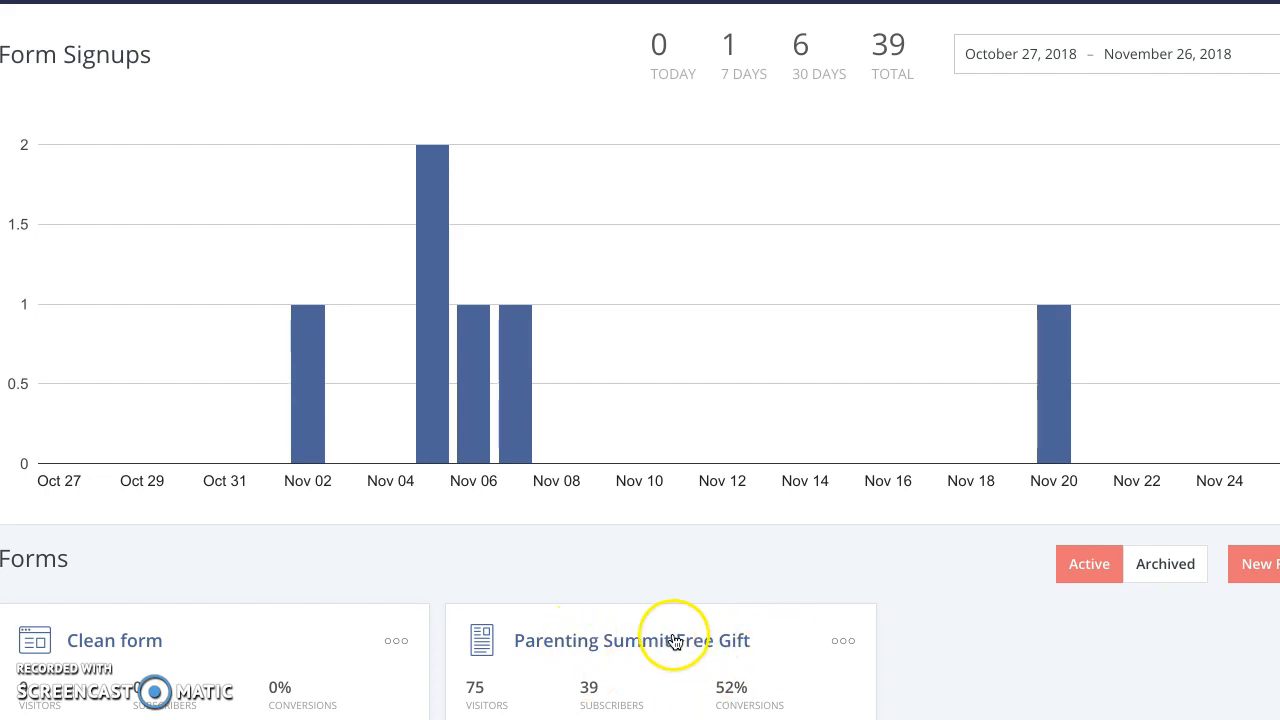
scroll(674, 653, down, 1)
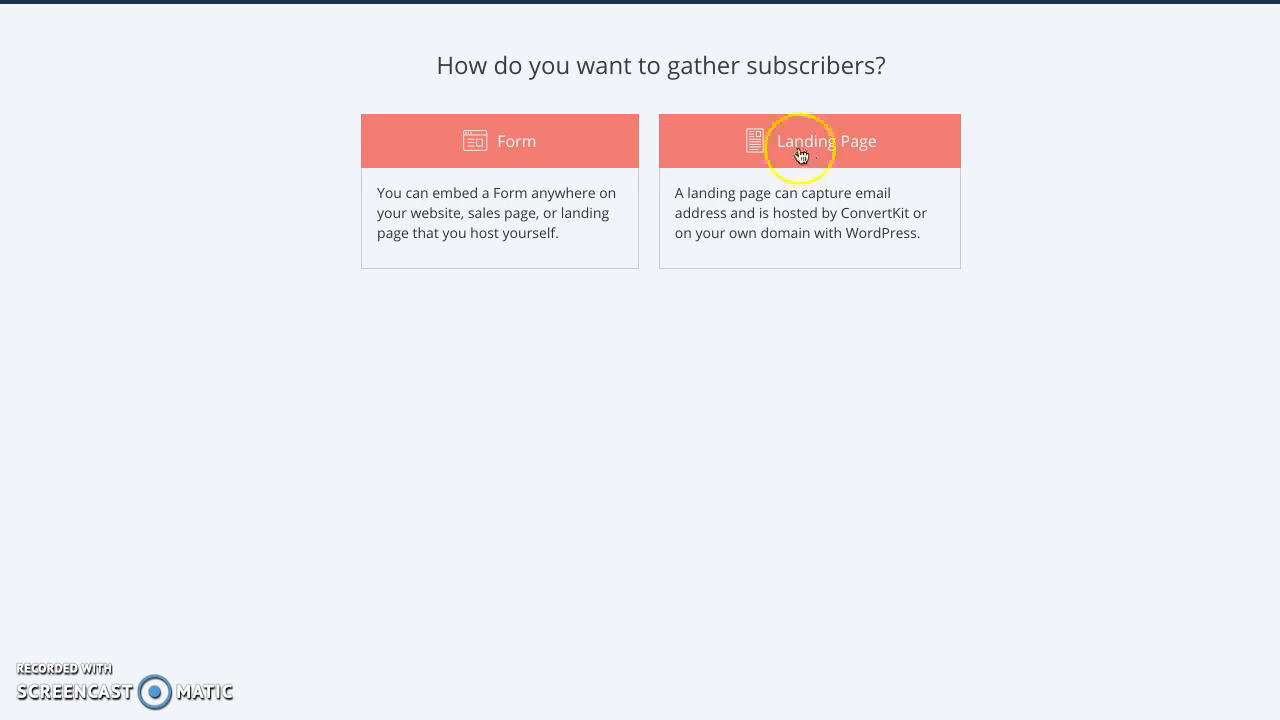
click(526, 137)
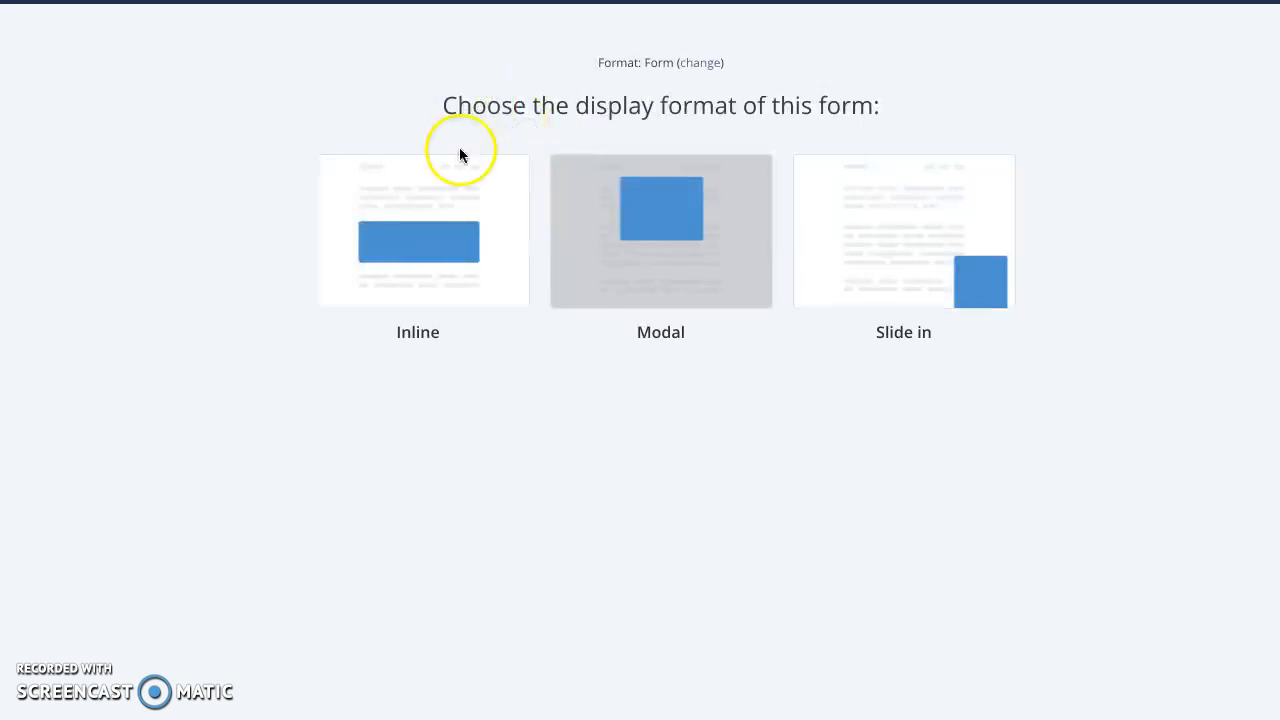
- Browse the templates offered for the Inline display format
click(423, 210)
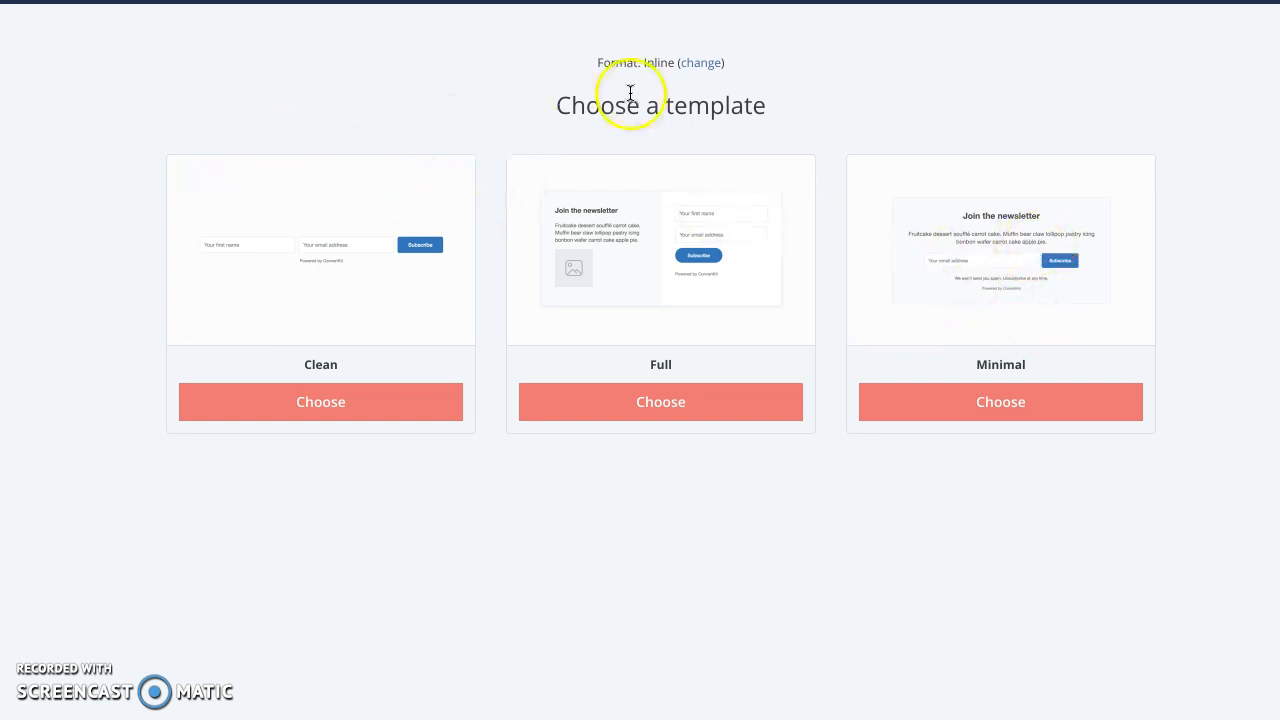
click(700, 62)
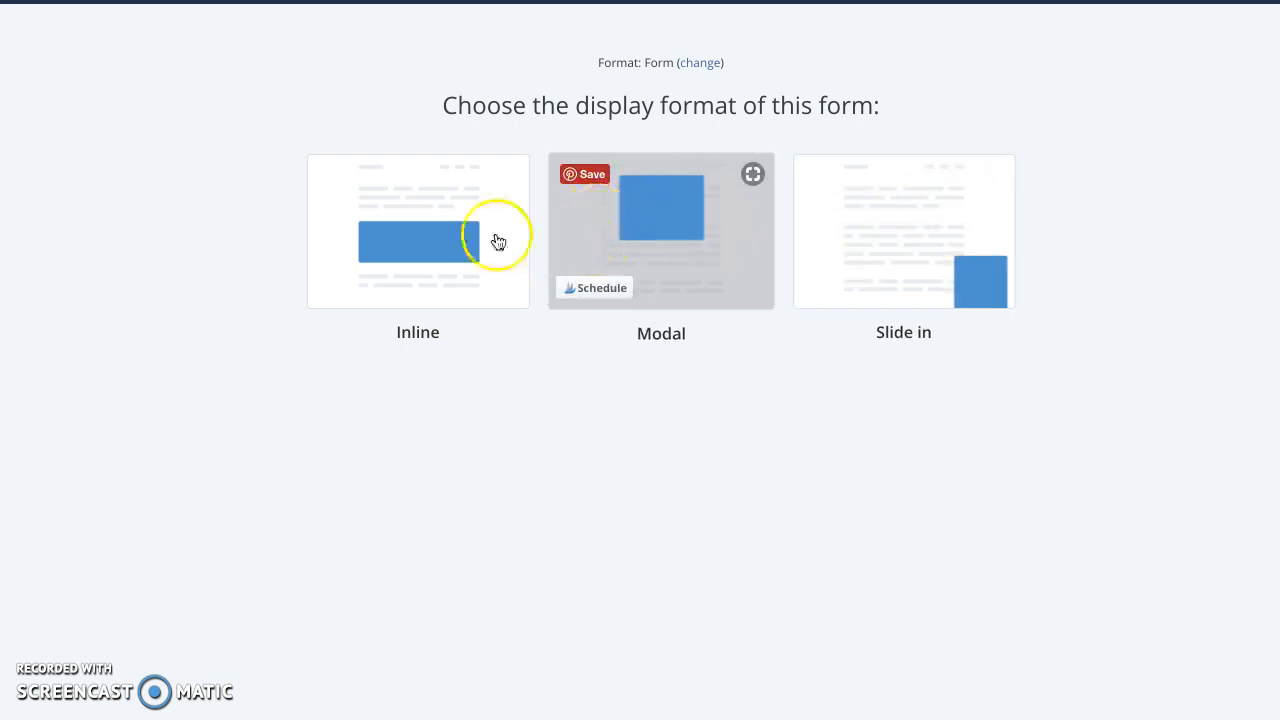
click(409, 199)
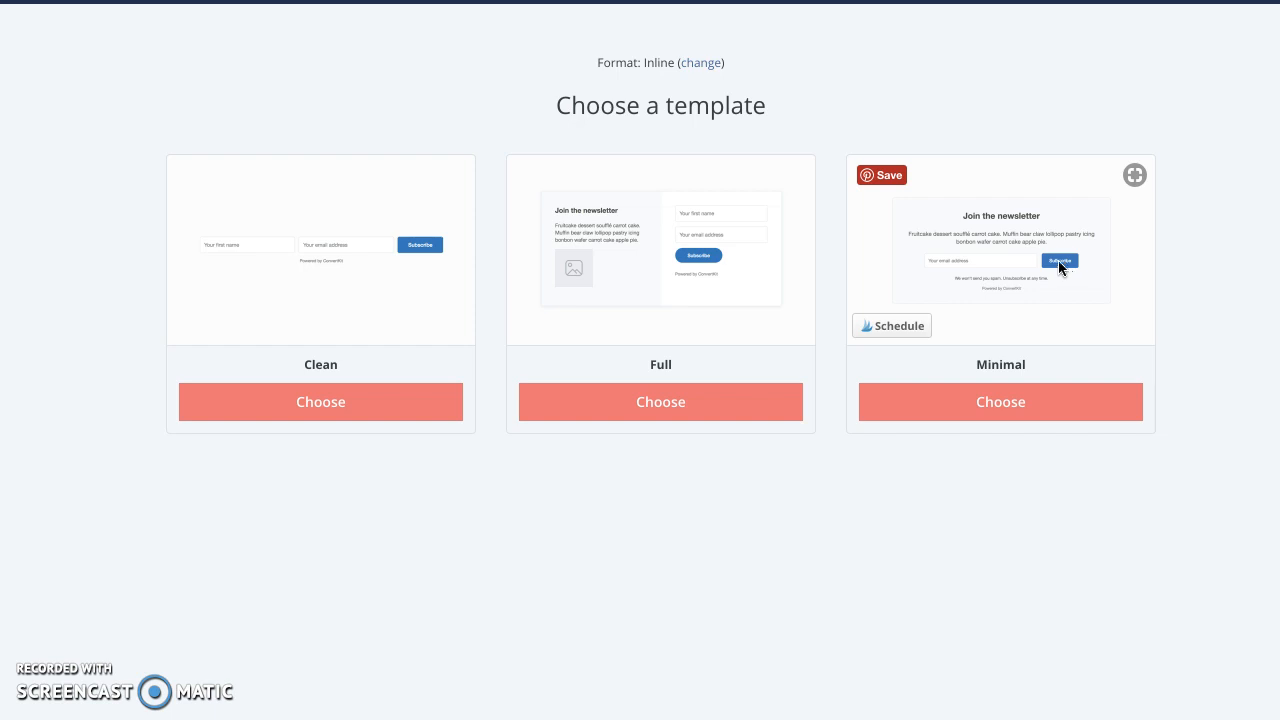
- Change the form's display format to Modal and choose the Minimal template
click(708, 64)
click(711, 264)
click(672, 287)
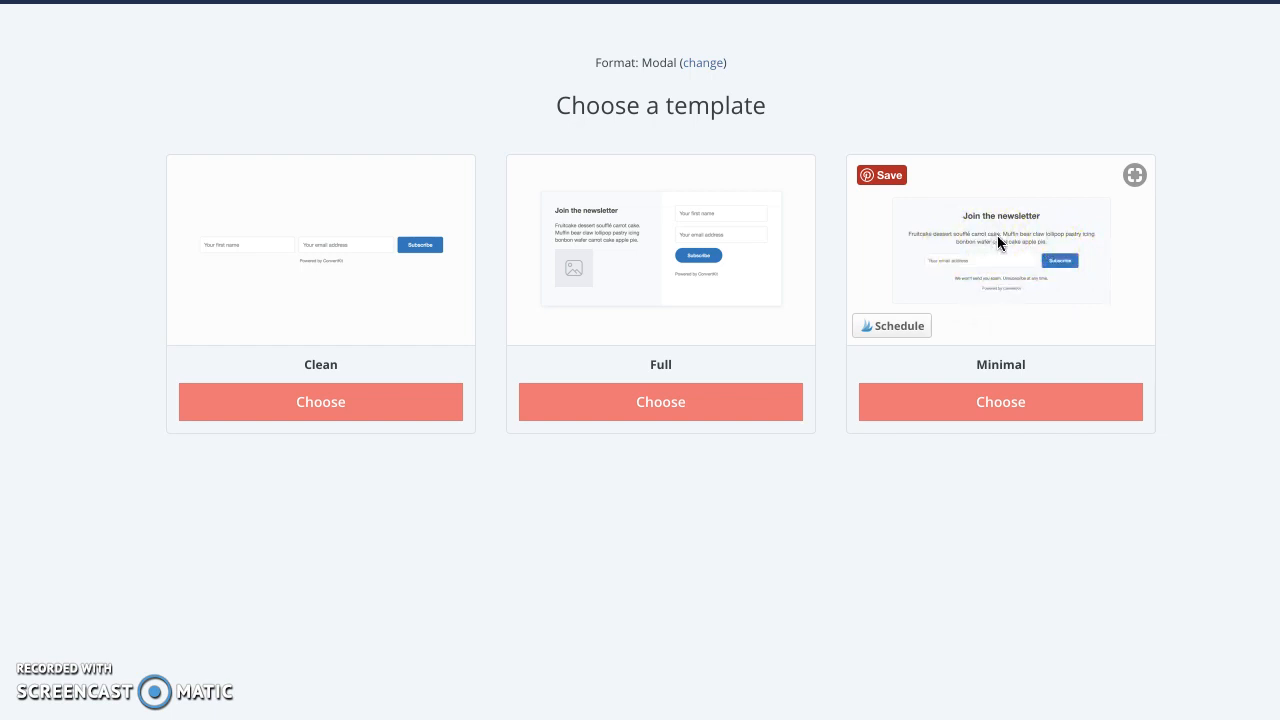
click(1004, 401)
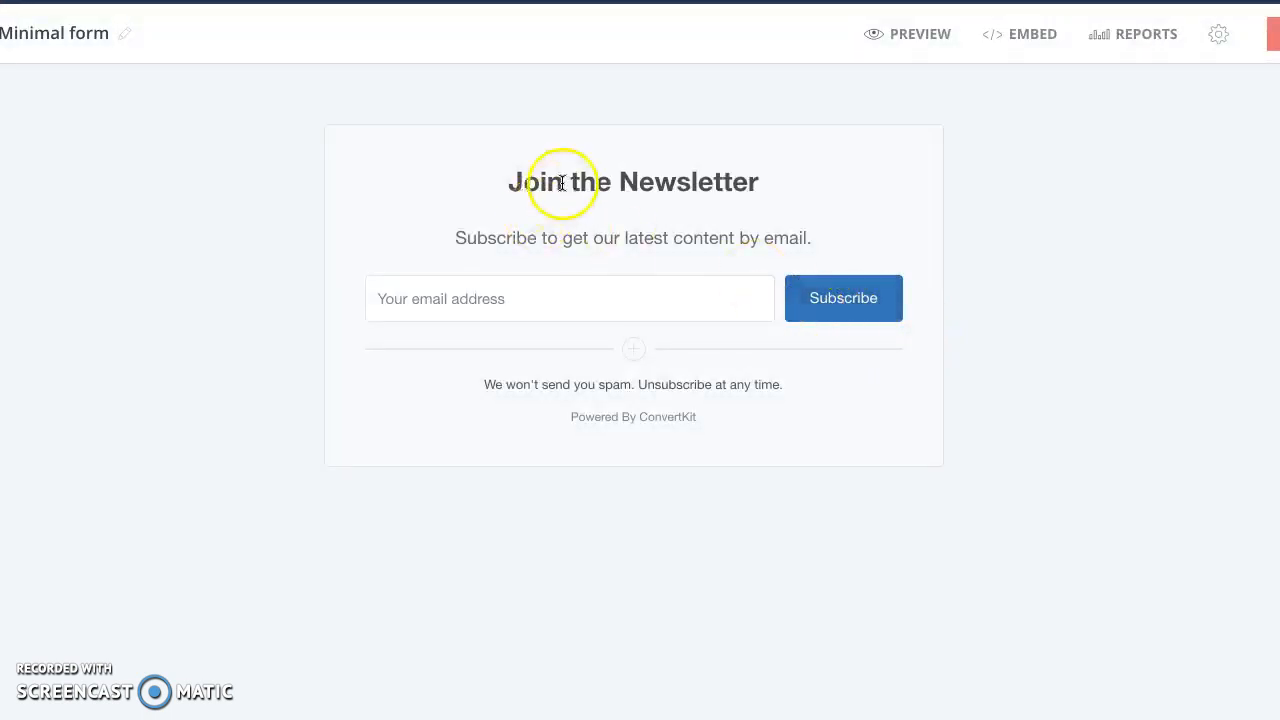
- Rename the form as "pop up for website"
click(92, 32)
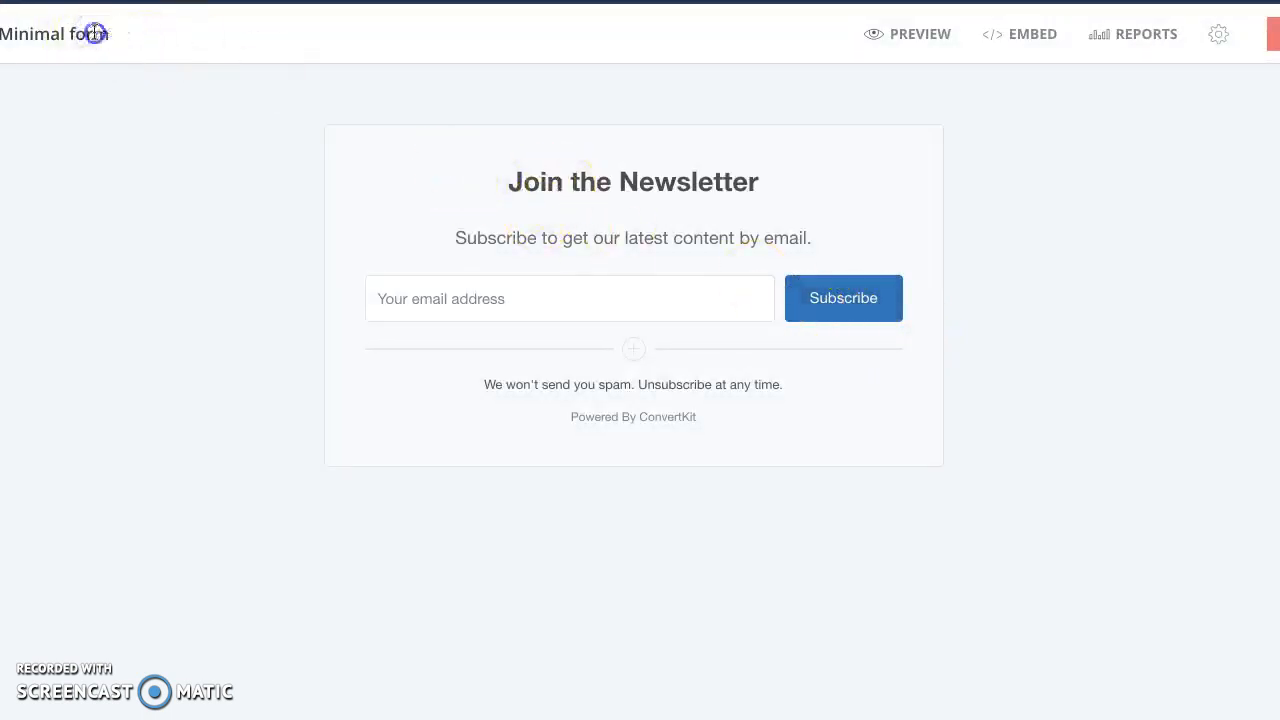
drag(108, 34, 5, 24)
text(pop up for website)
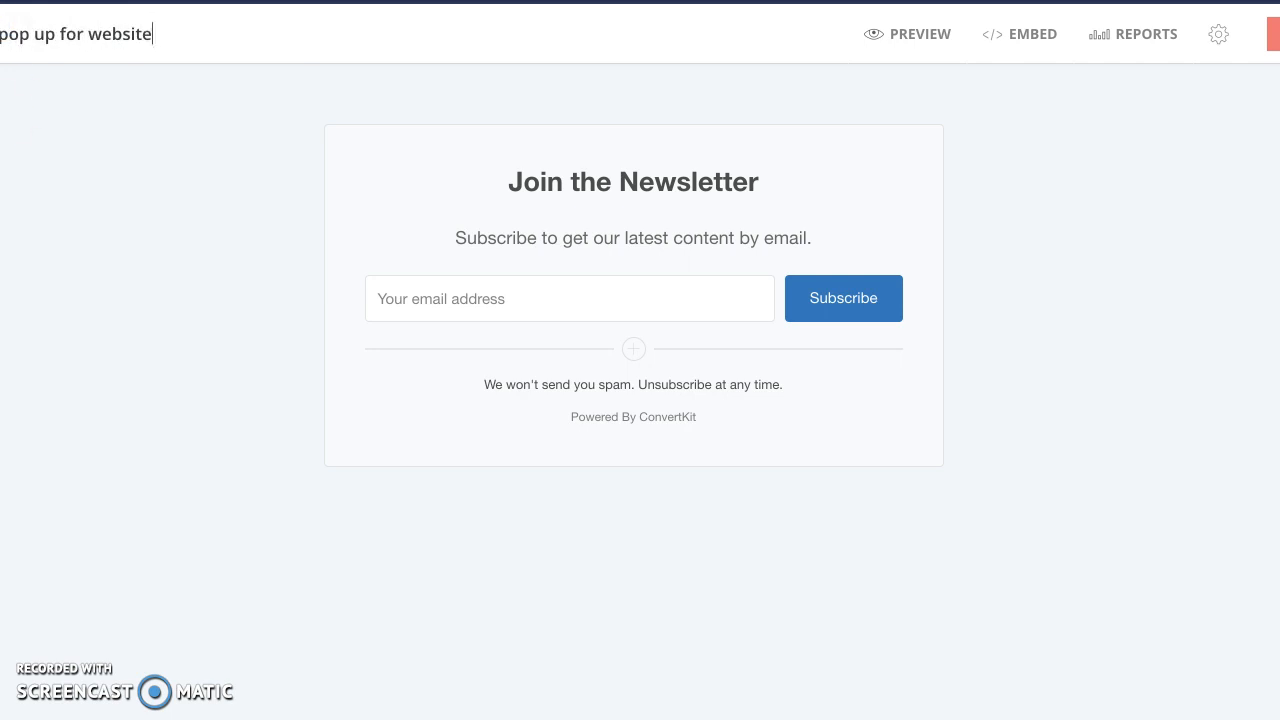
- Replace the form's heading text with "Get on the list!"
click(677, 180)
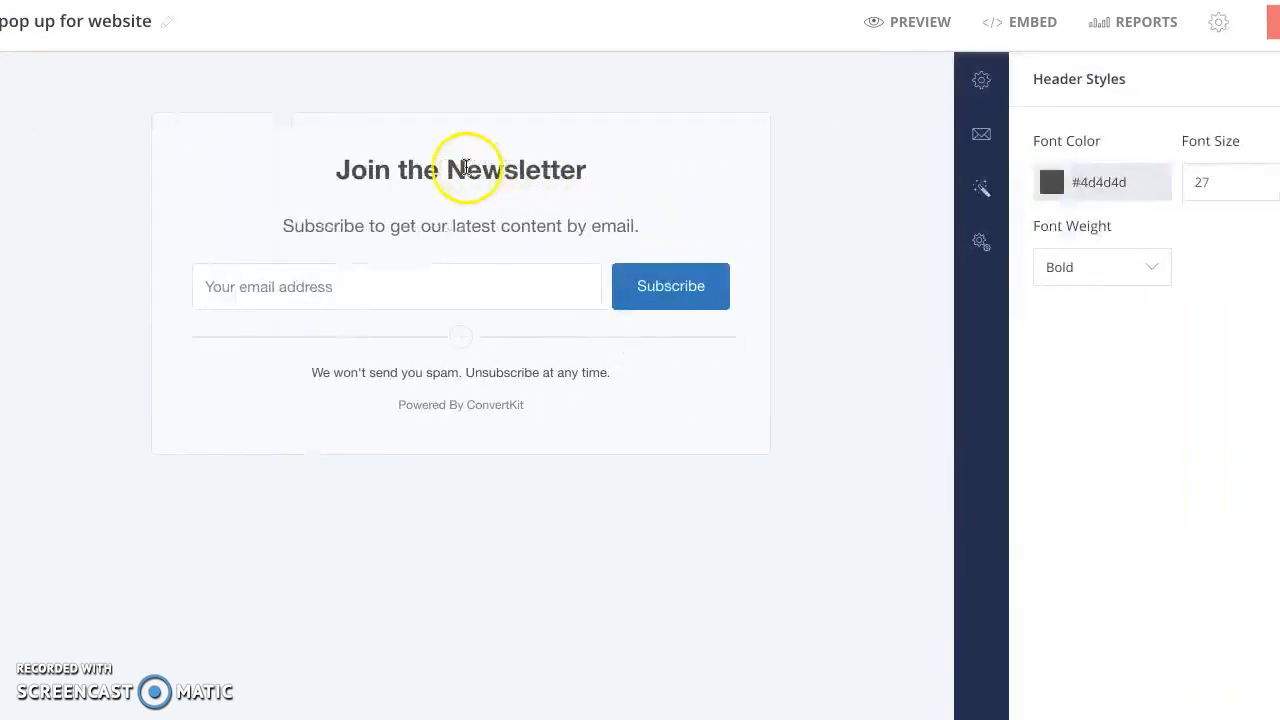
drag(337, 168, 672, 175)
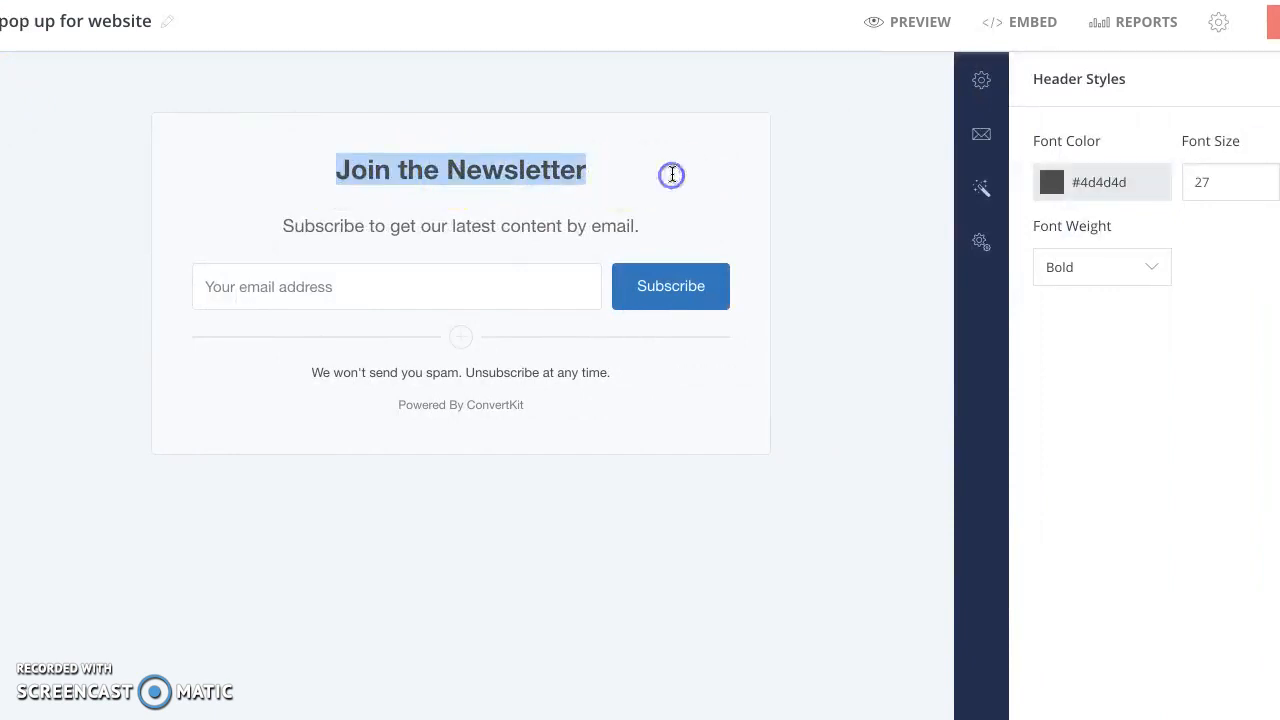
text(Get on the list)
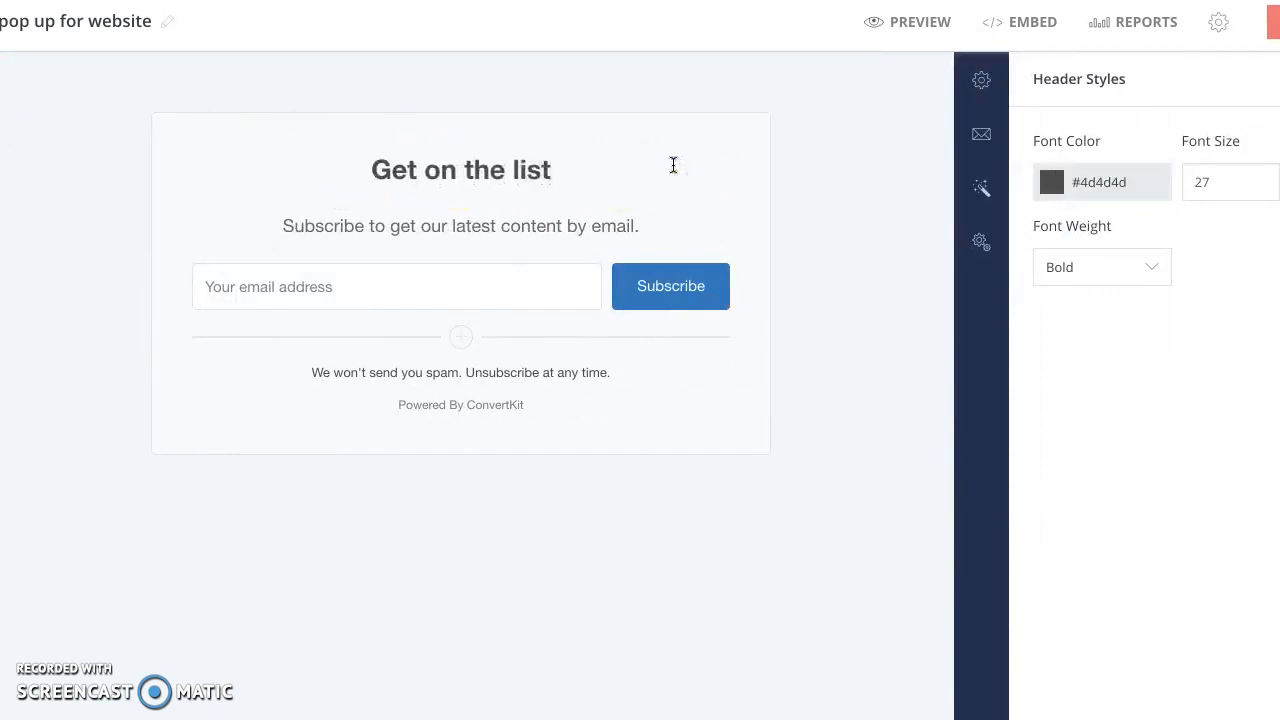
text(!)
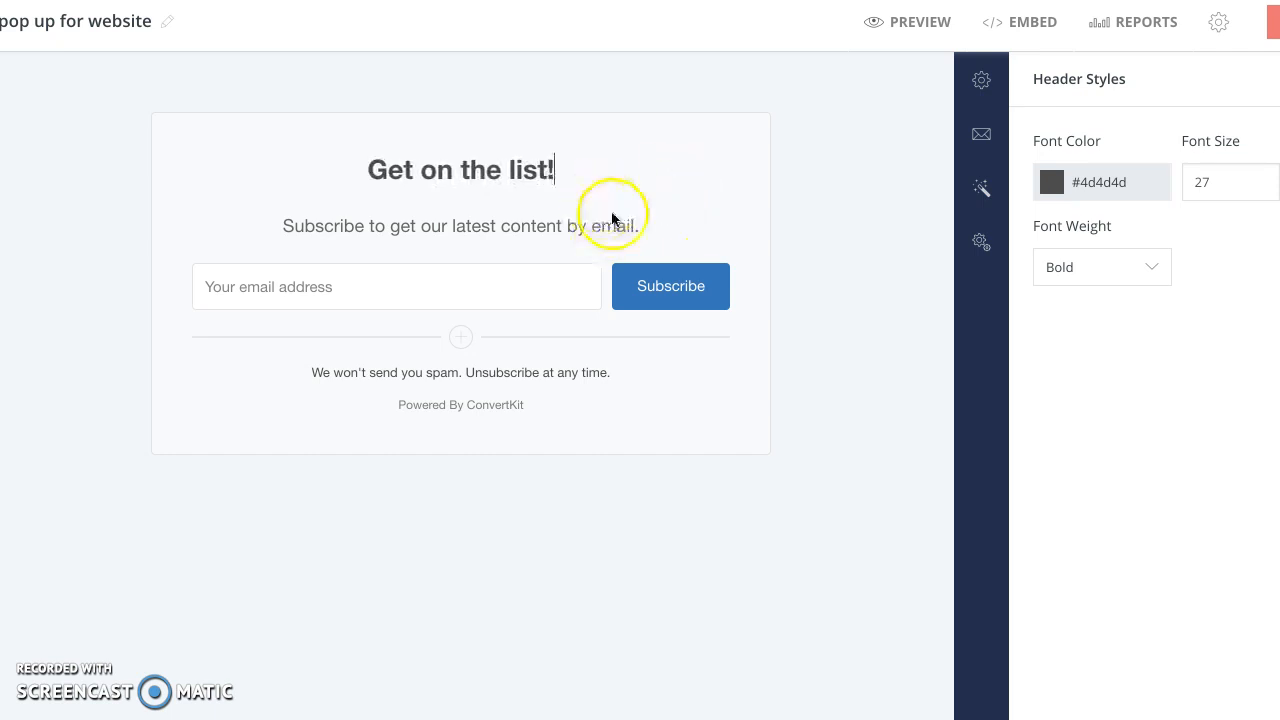
- Select the subheader text below the heading to show its formatting and style options
drag(650, 230, 391, 213)
click(316, 227)
drag(295, 227, 640, 225)
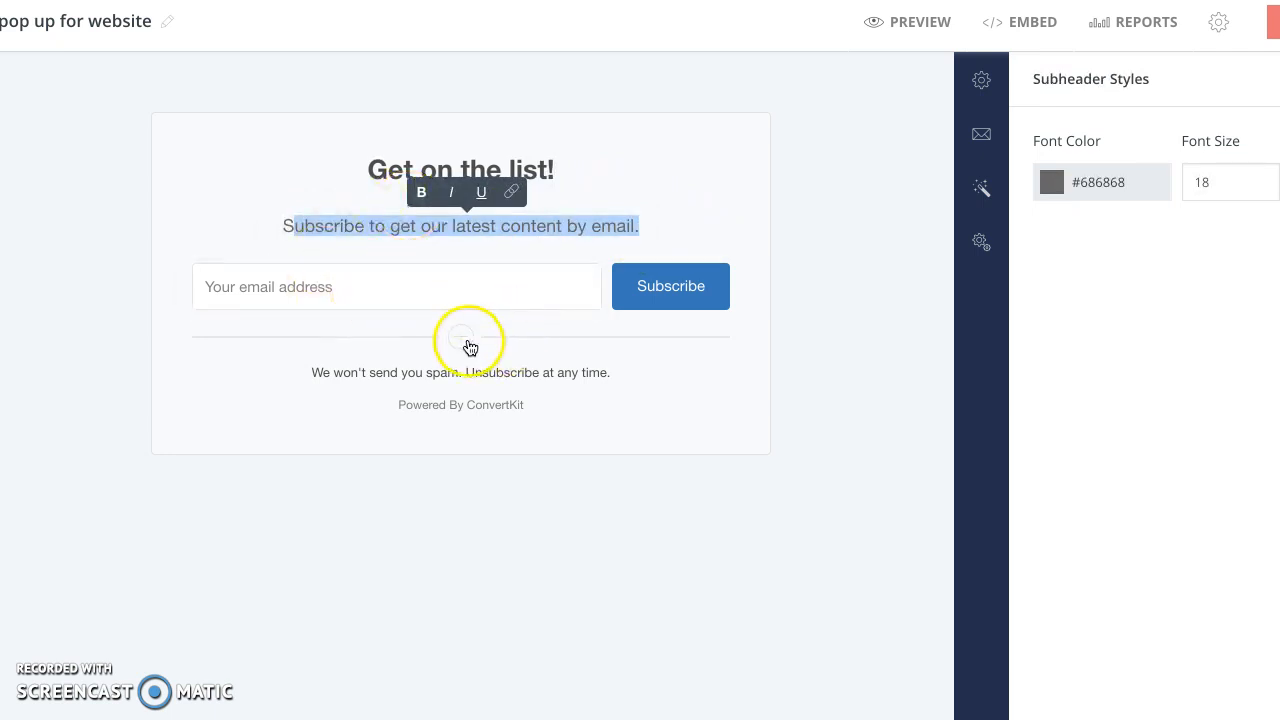
- Add a custom field below the email address field and assign First Name to it
click(470, 347)
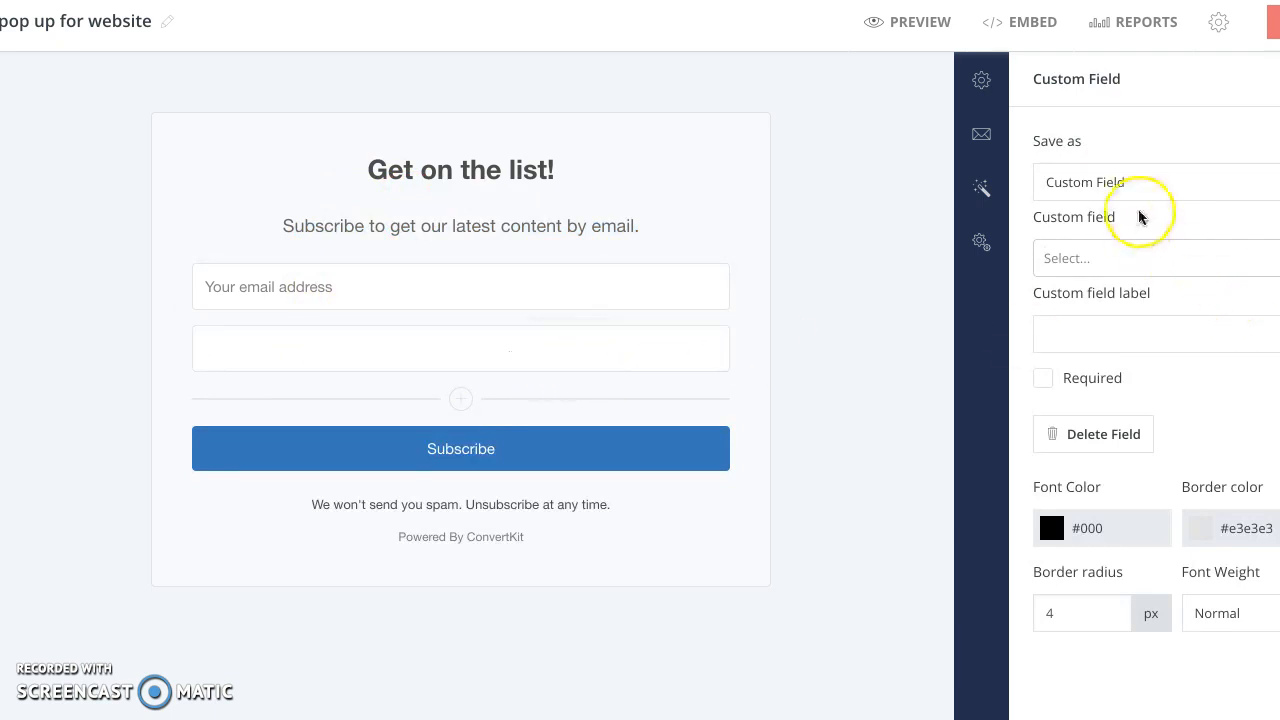
click(1143, 256)
click(1143, 303)
click(316, 294)
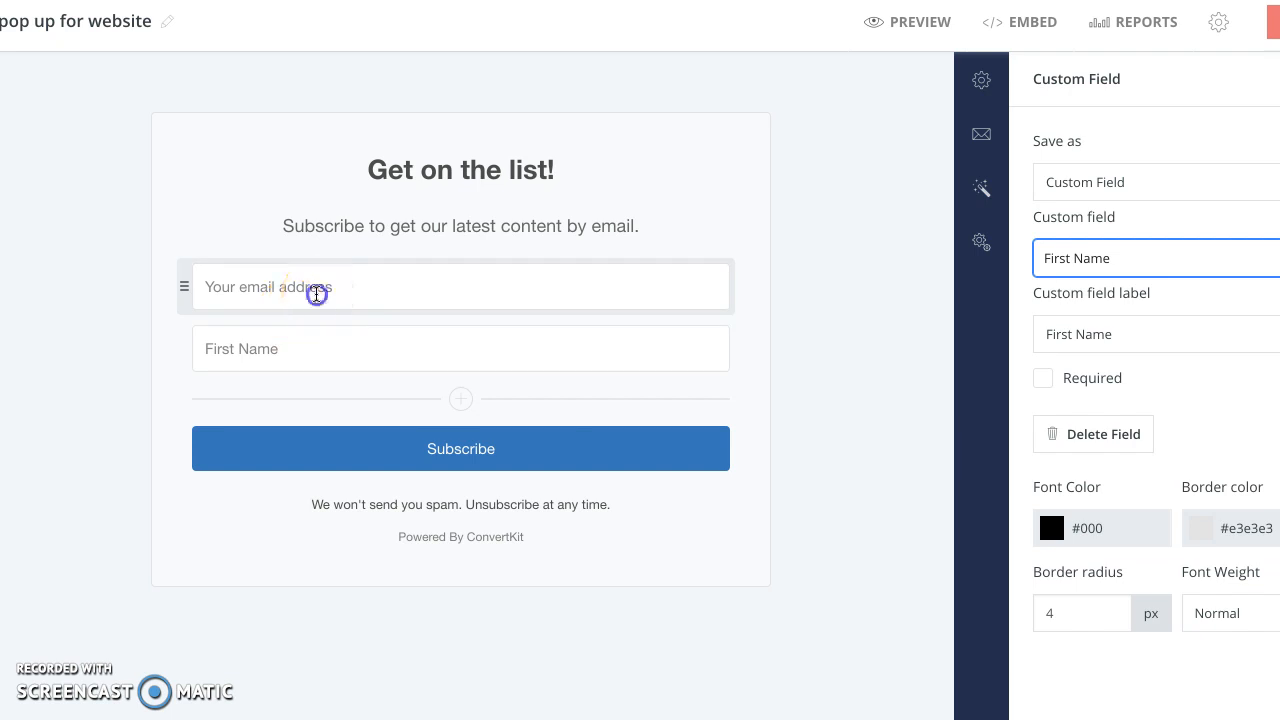
click(446, 349)
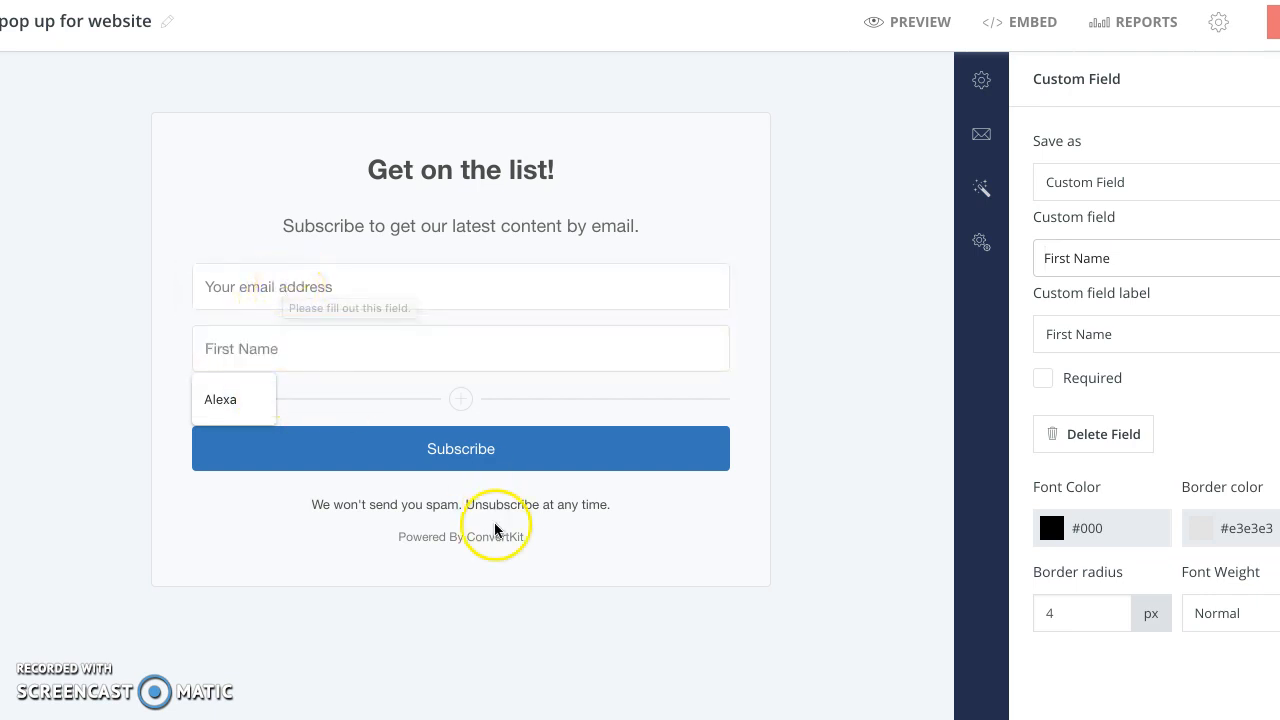
- Replace the Subscribe button's label with "Download Now! Access now!" and clear that text again
click(520, 450)
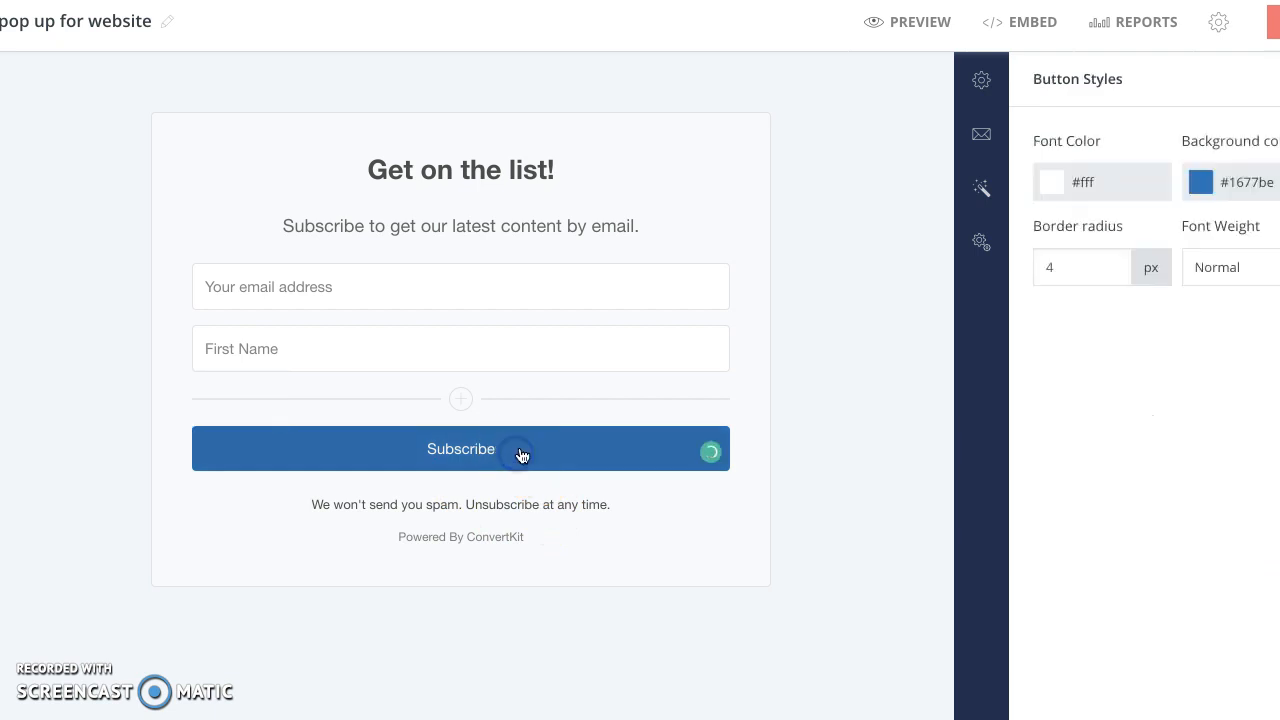
double_click(346, 451)
text(D)
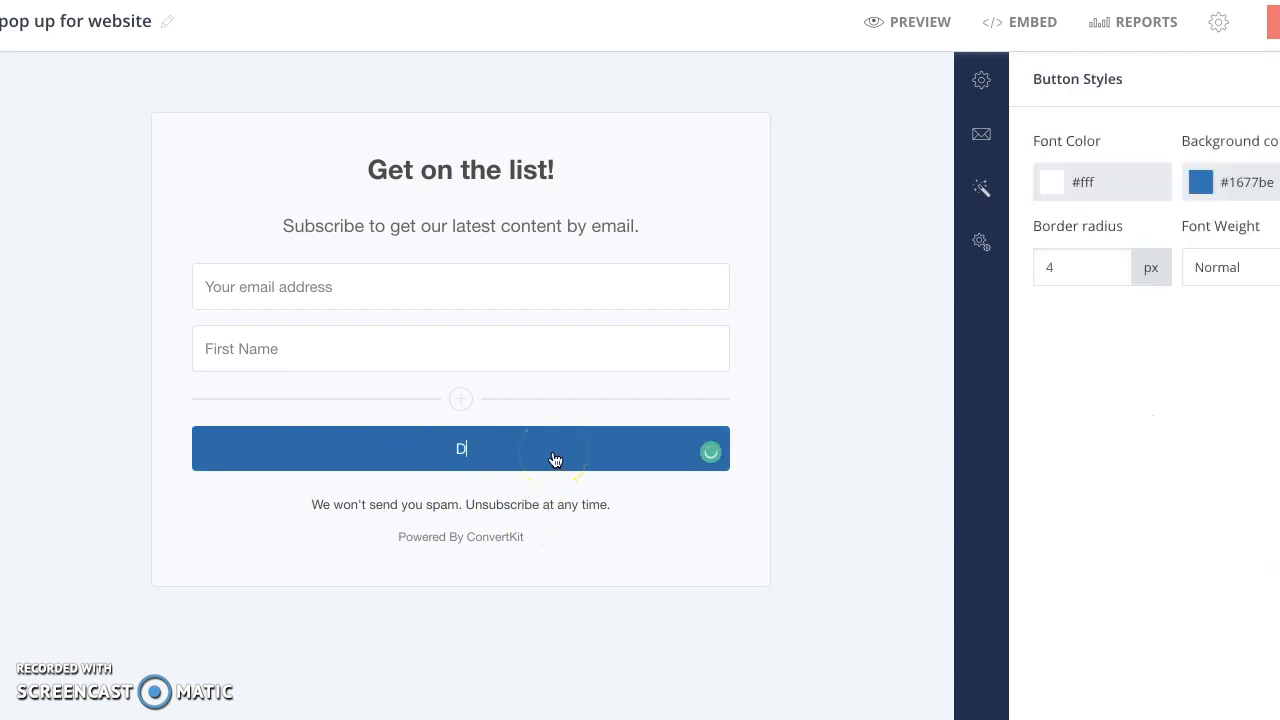
text(ownload Now! Acces)
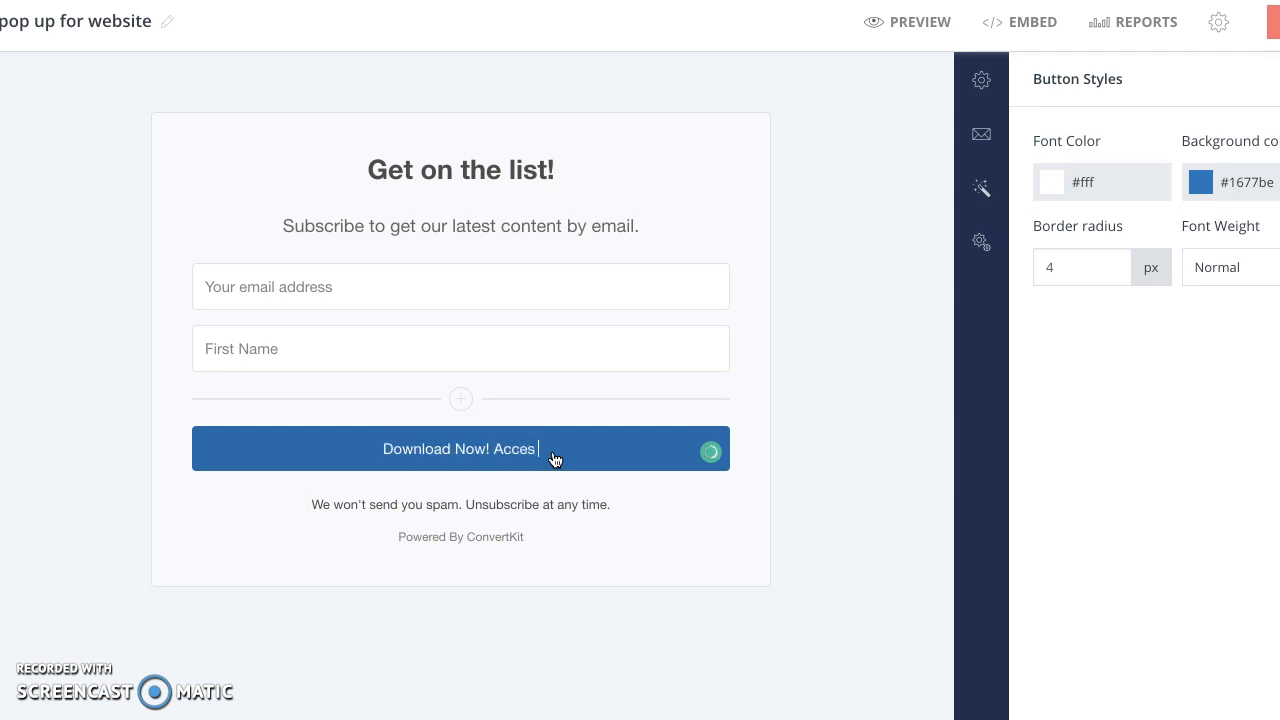
text(s now!)
drag(562, 452, 340, 455)
key(BackSpace)
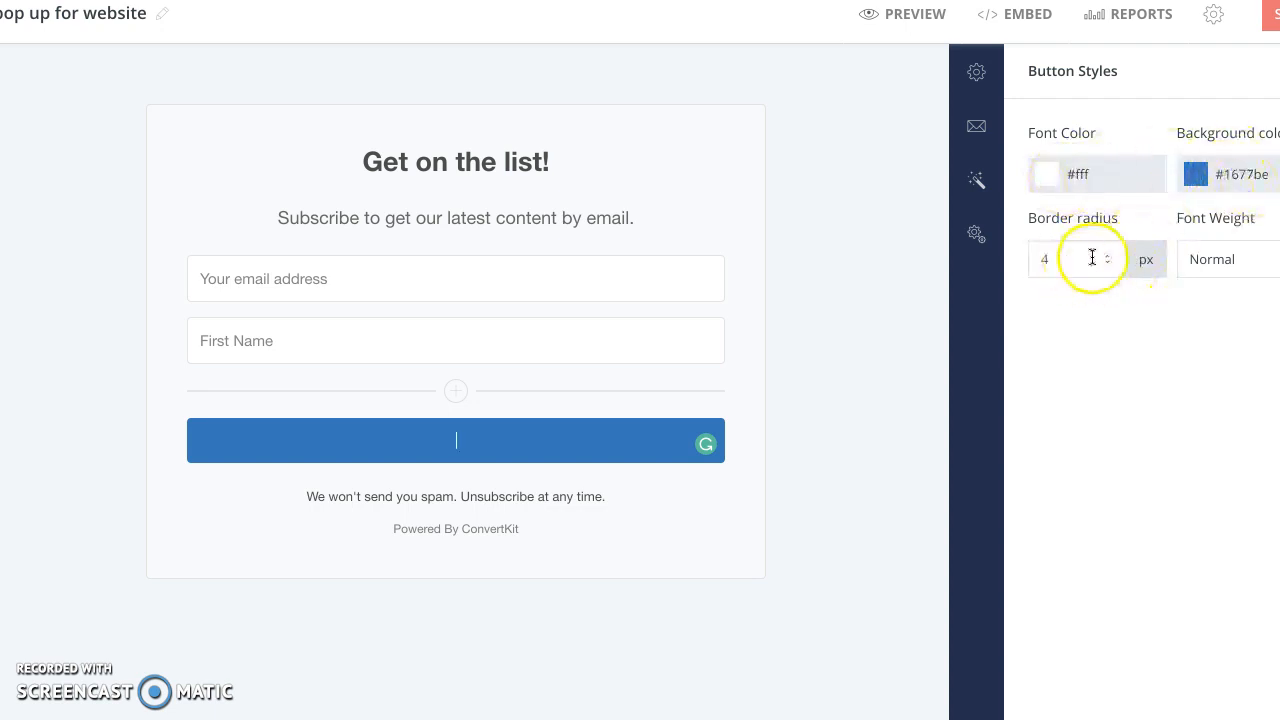
- Set the button's border radius to 22 px and its font weight to Bold
drag(1068, 258, 1037, 258)
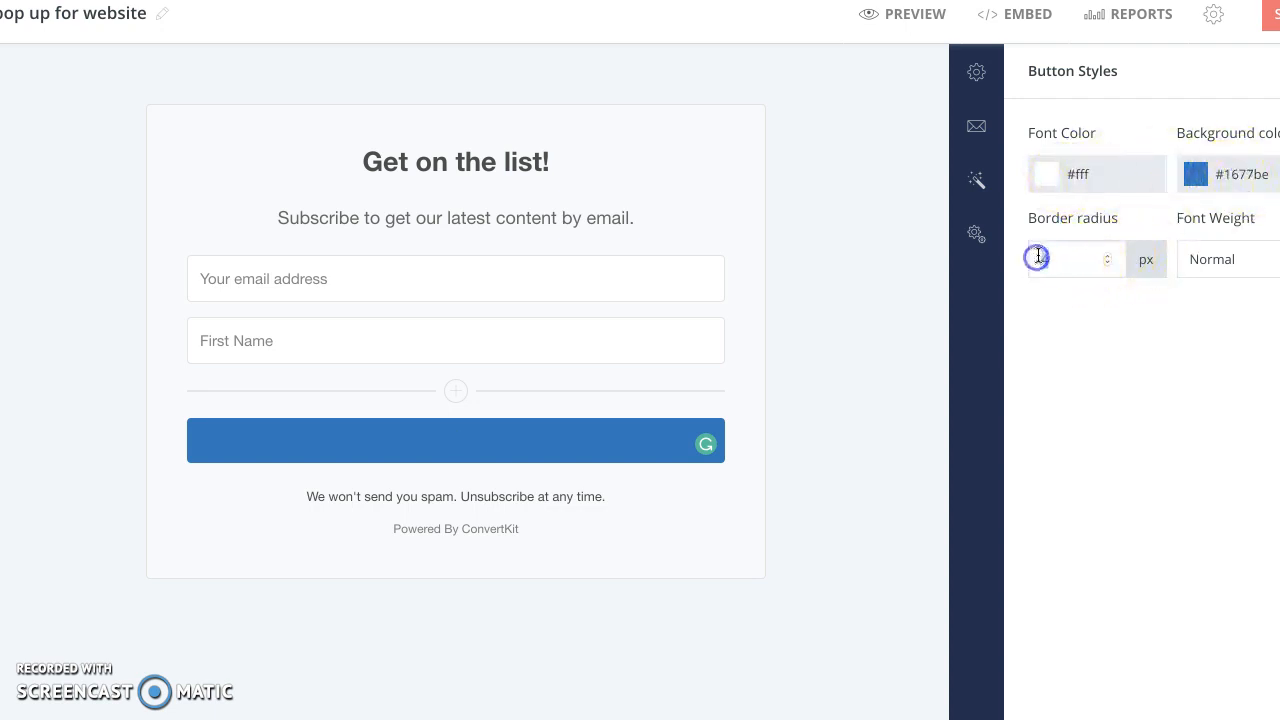
click(1108, 257)
click(1108, 256)
click(1108, 256)
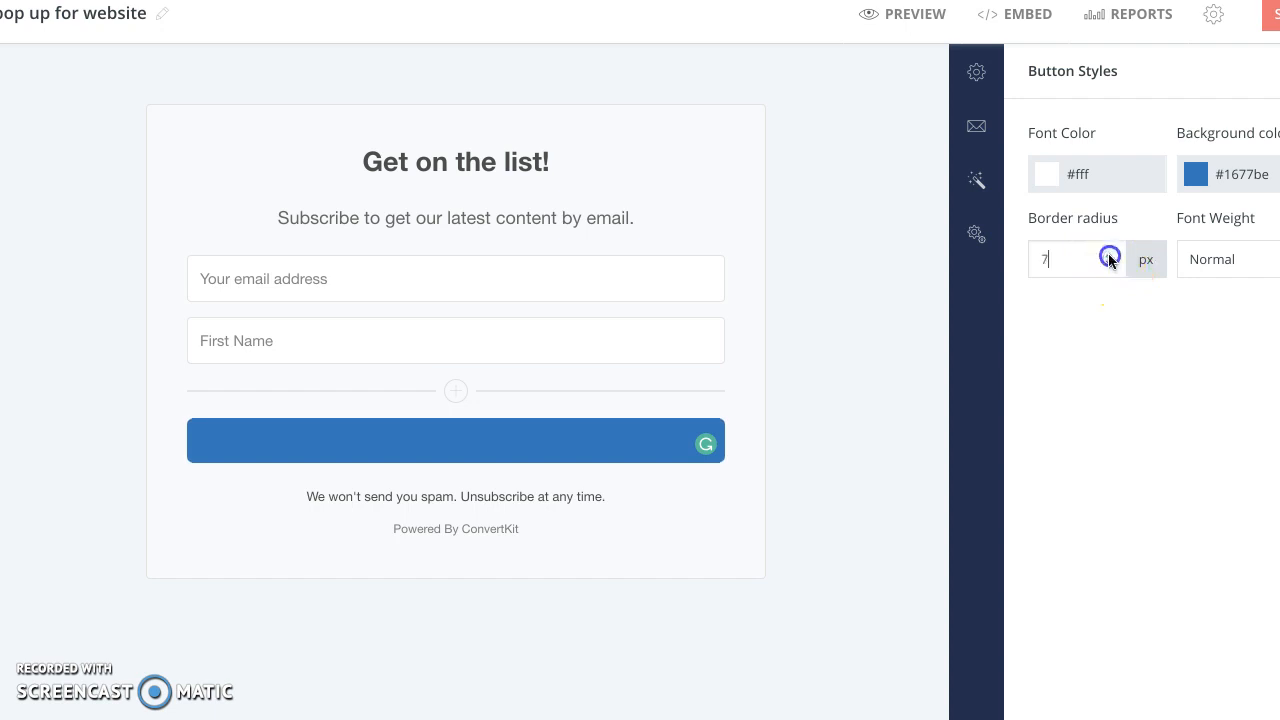
click(1108, 257)
click(1108, 257)
click(1108, 257)
click(1108, 257)
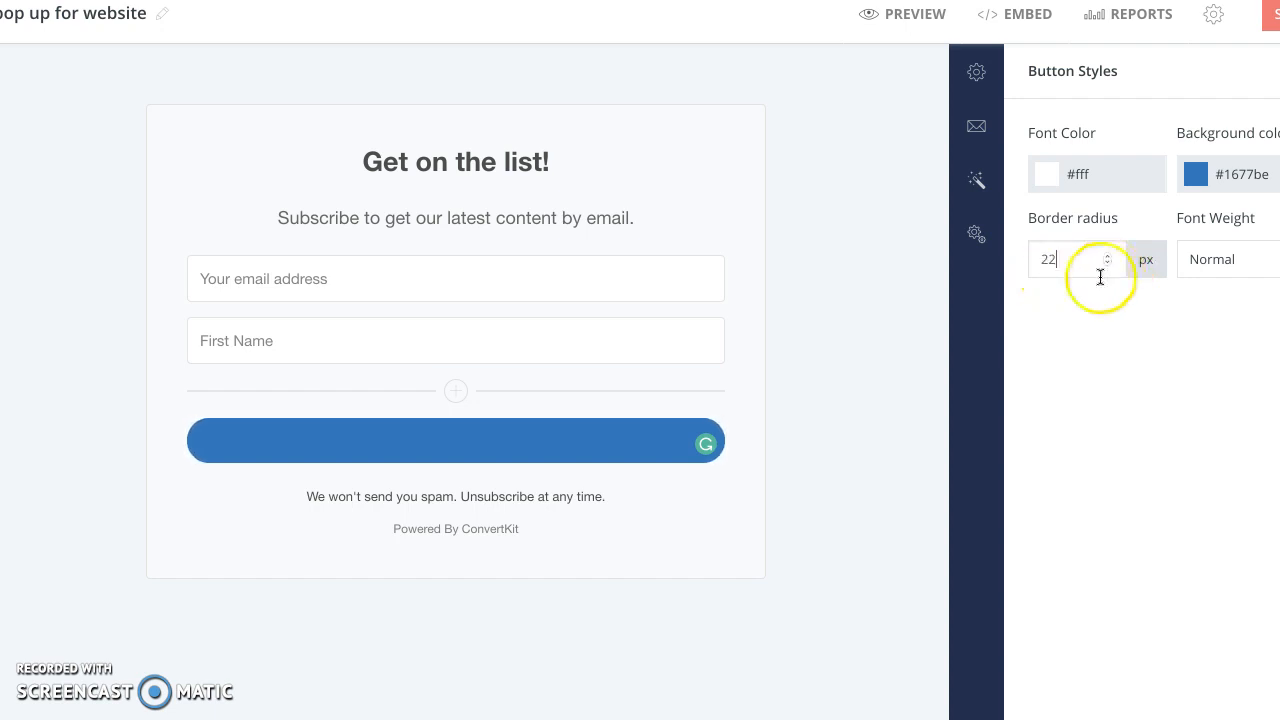
click(1230, 270)
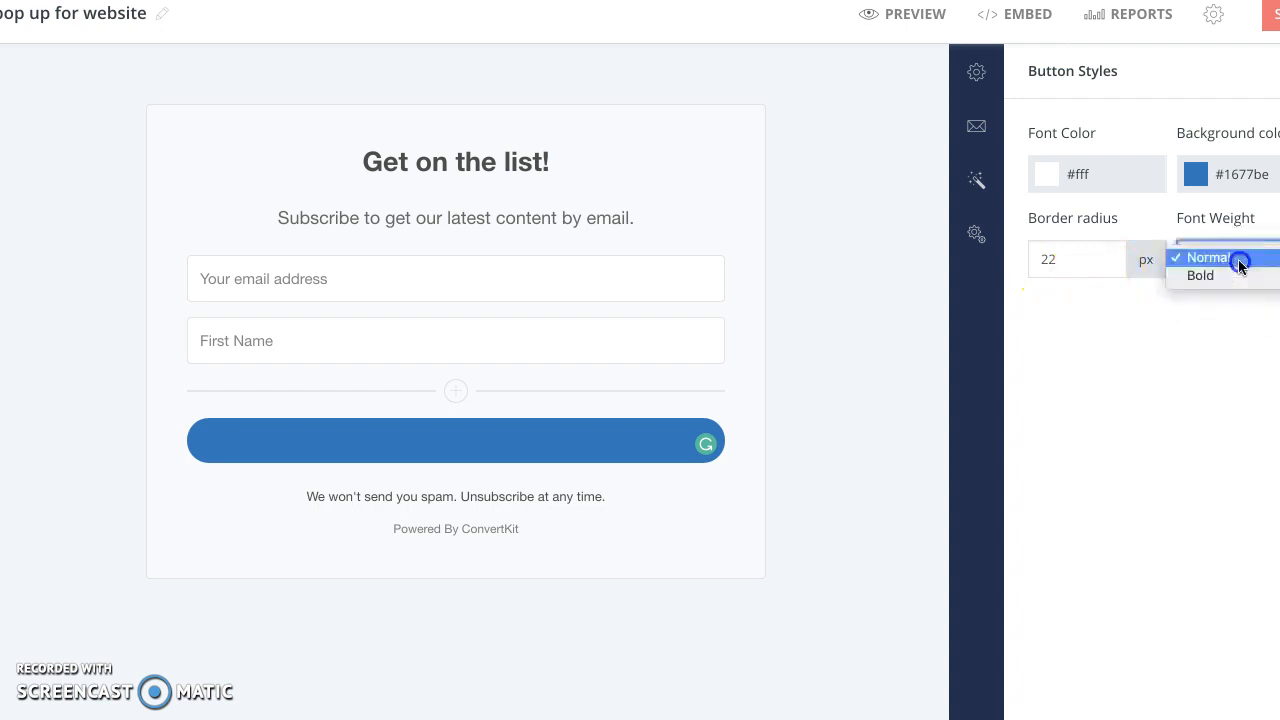
click(1237, 280)
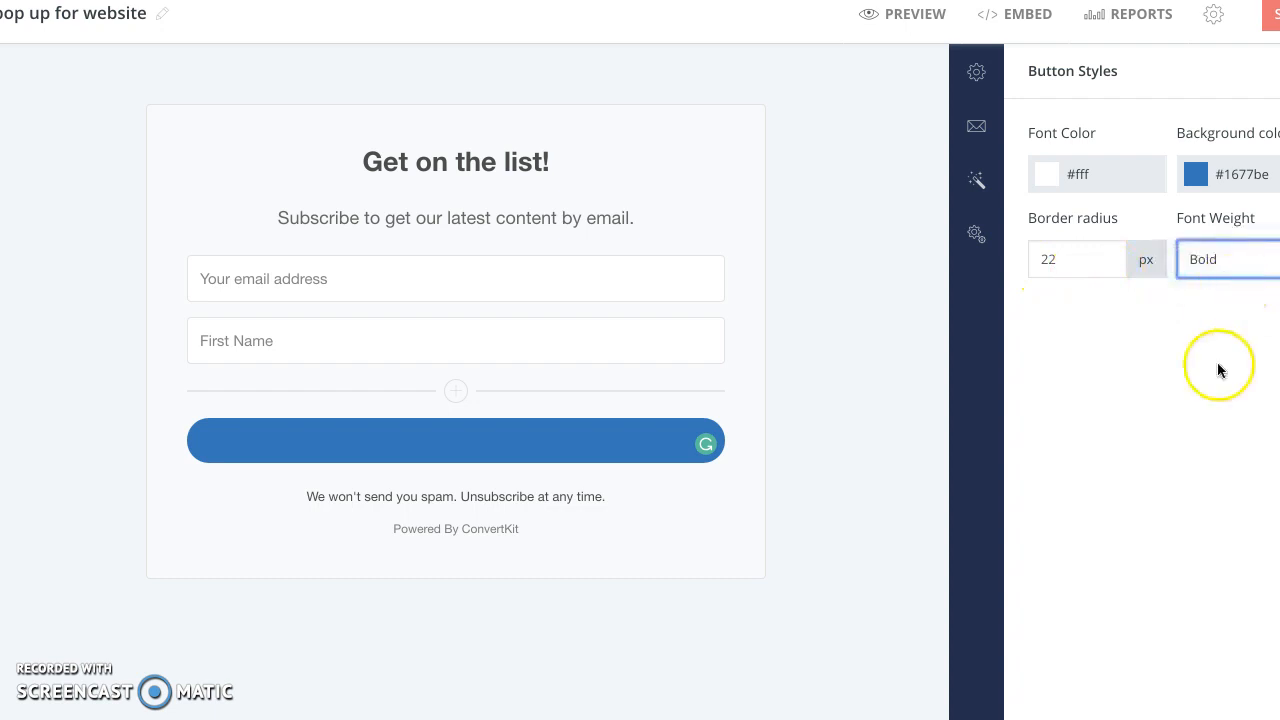
- Look over the form's settings and the style options of the heading
scroll(860, 340, up, 2)
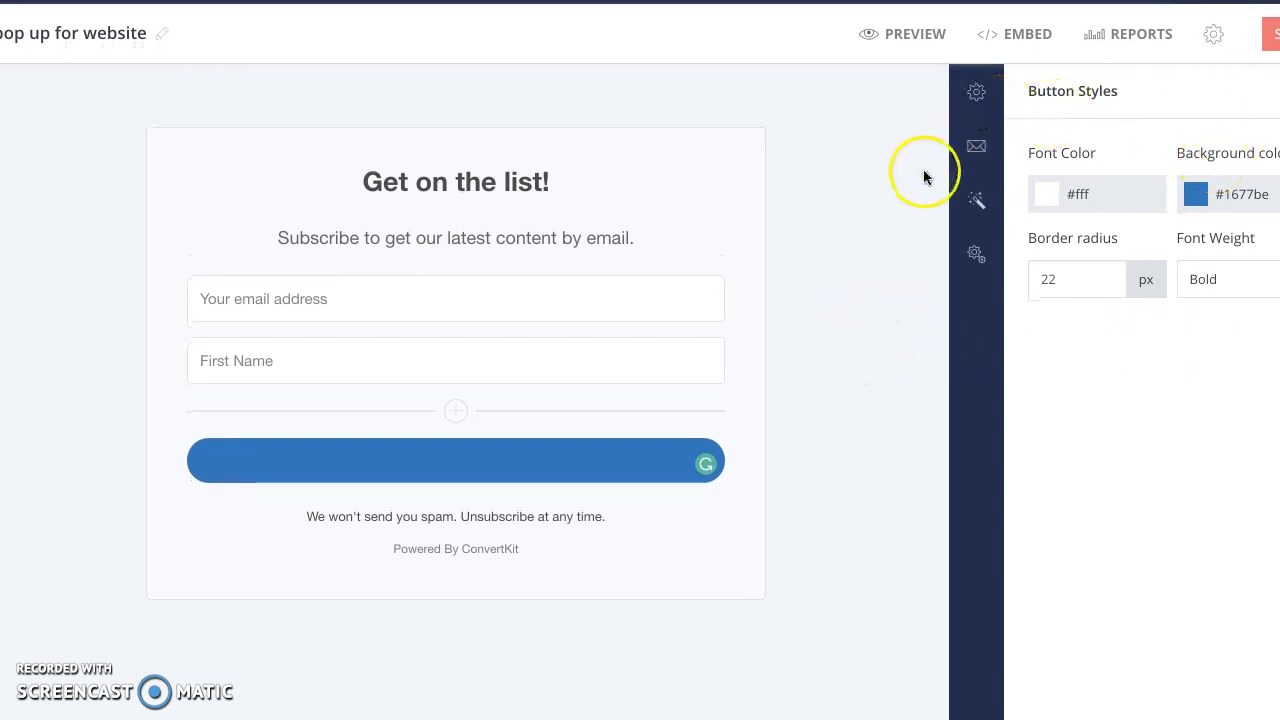
click(978, 93)
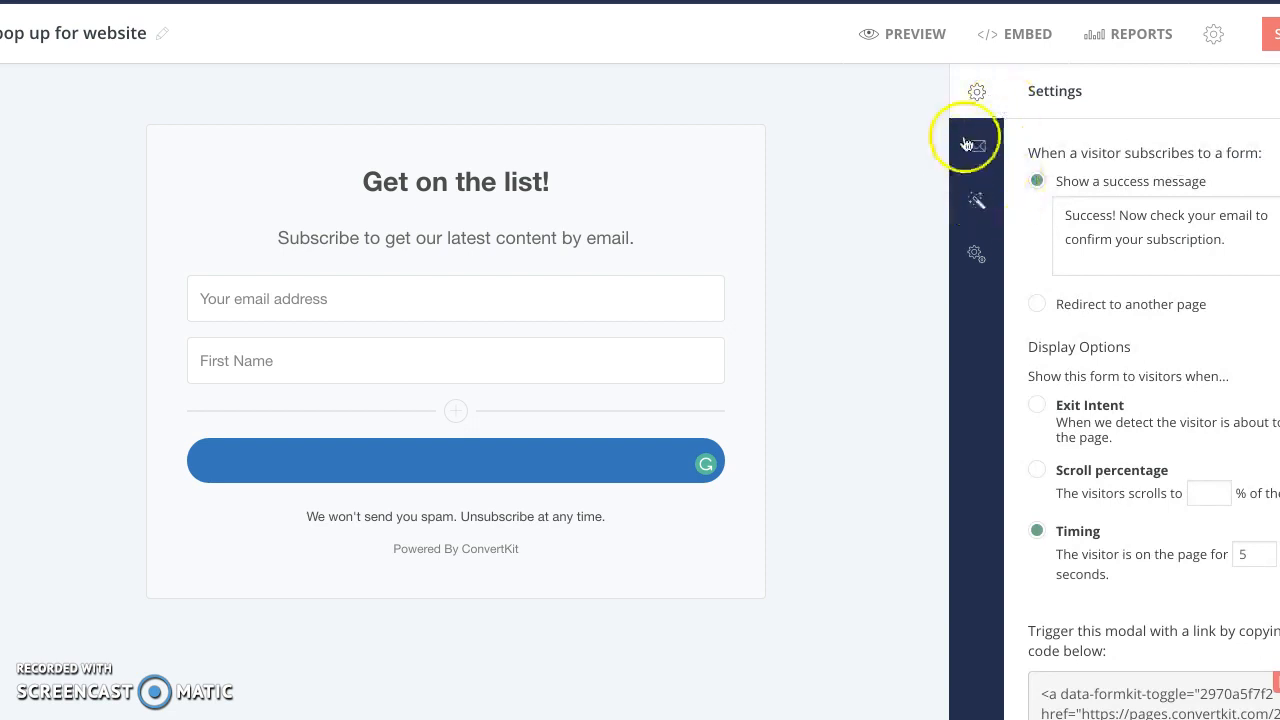
click(549, 183)
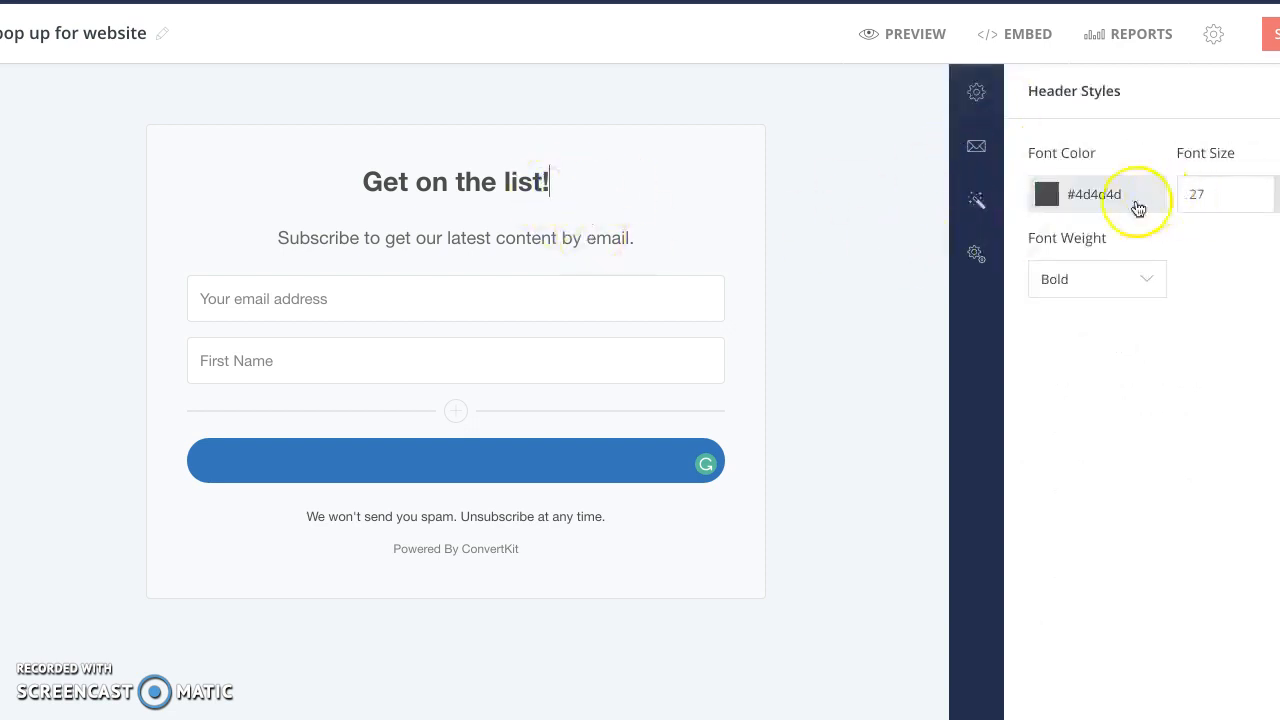
click(1182, 255)
click(1271, 268)
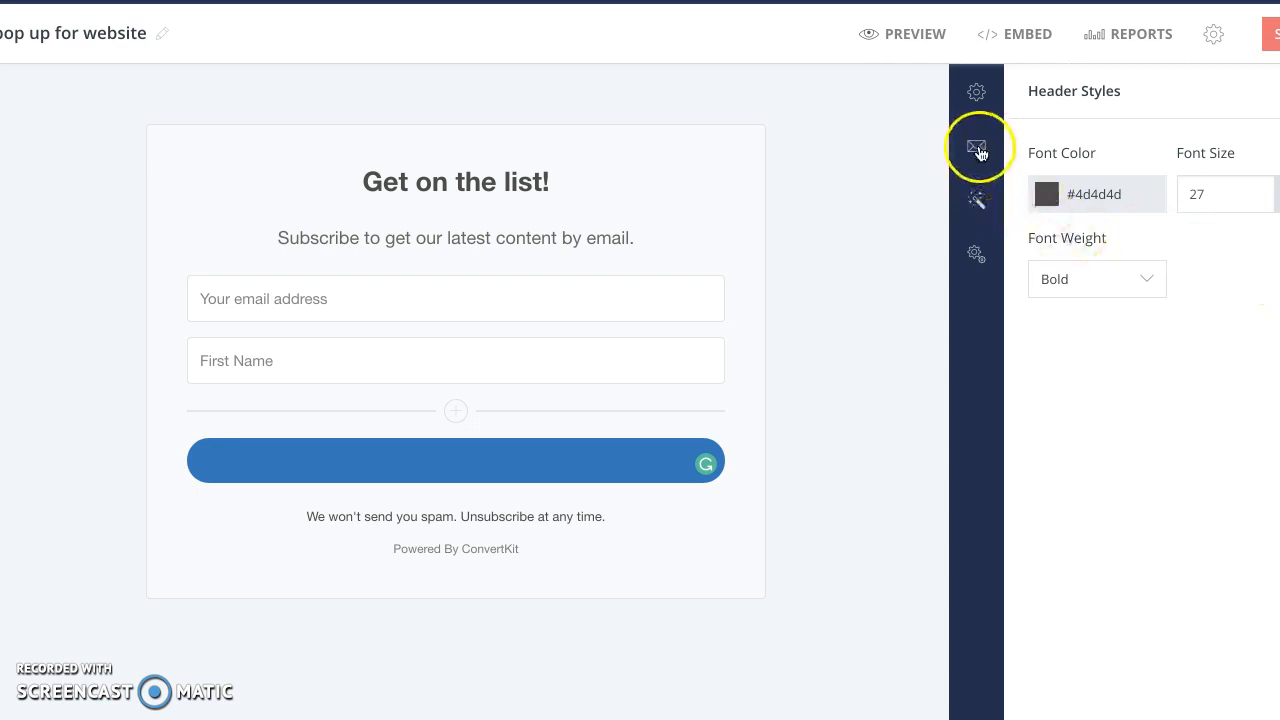
- Review the success message, redirect and display options in the form's settings
click(975, 95)
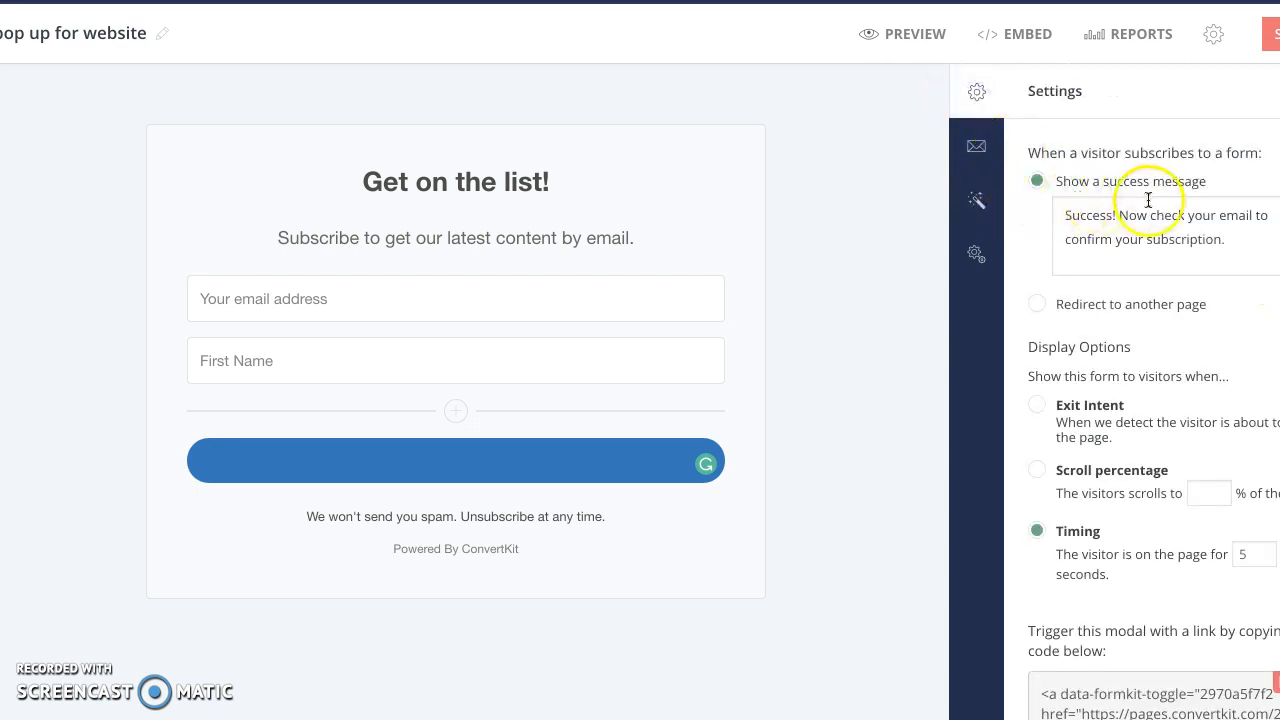
scroll(1148, 203, down, 1)
scroll(1148, 203, down, 2)
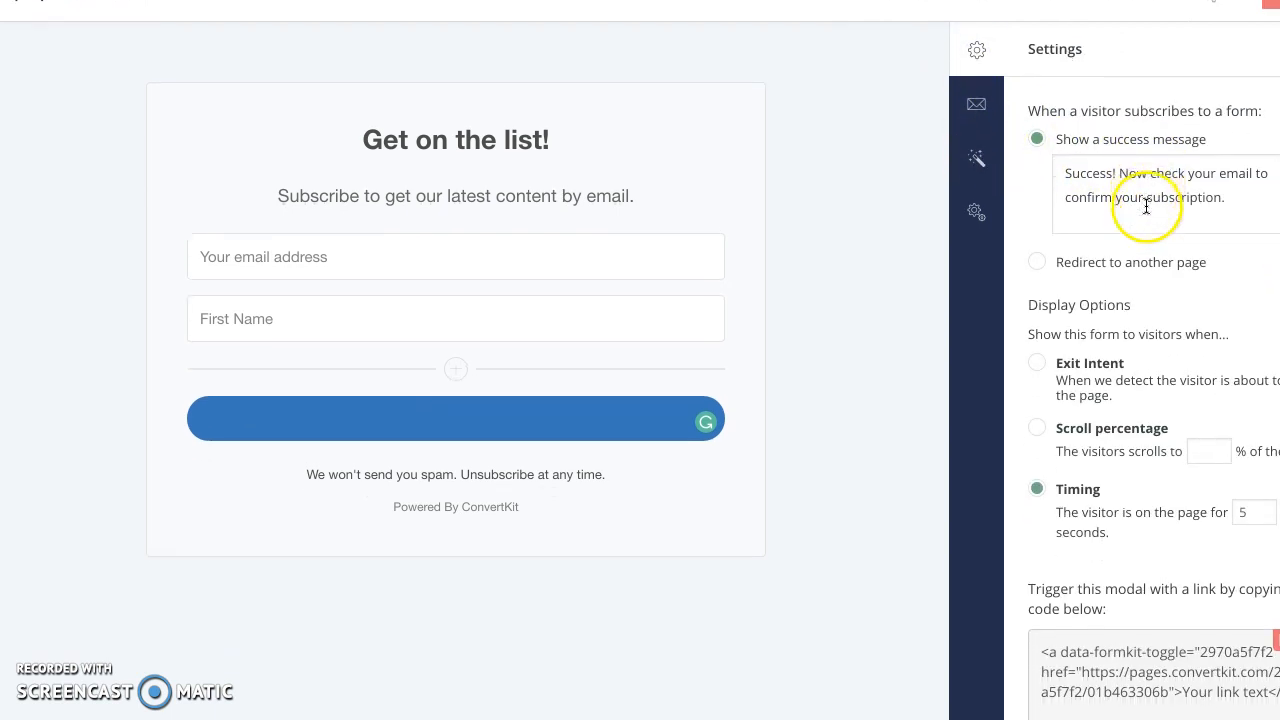
- Examine the form's post-signup redirect choice, its Exit Intent, Scroll percentage and Timing triggers, and the link code that opens the modal
scroll(1146, 203, down, 1)
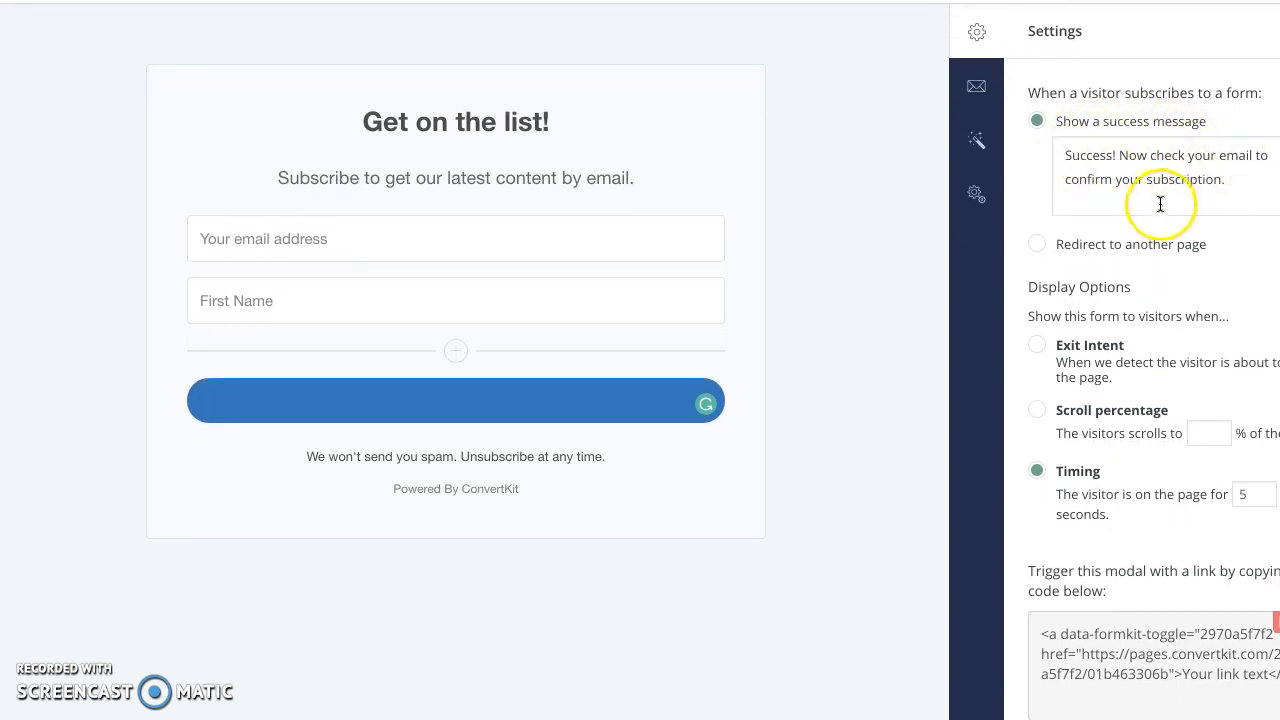
scroll(1176, 204, down, 1)
scroll(1170, 222, up, 1)
scroll(1163, 255, right, 1)
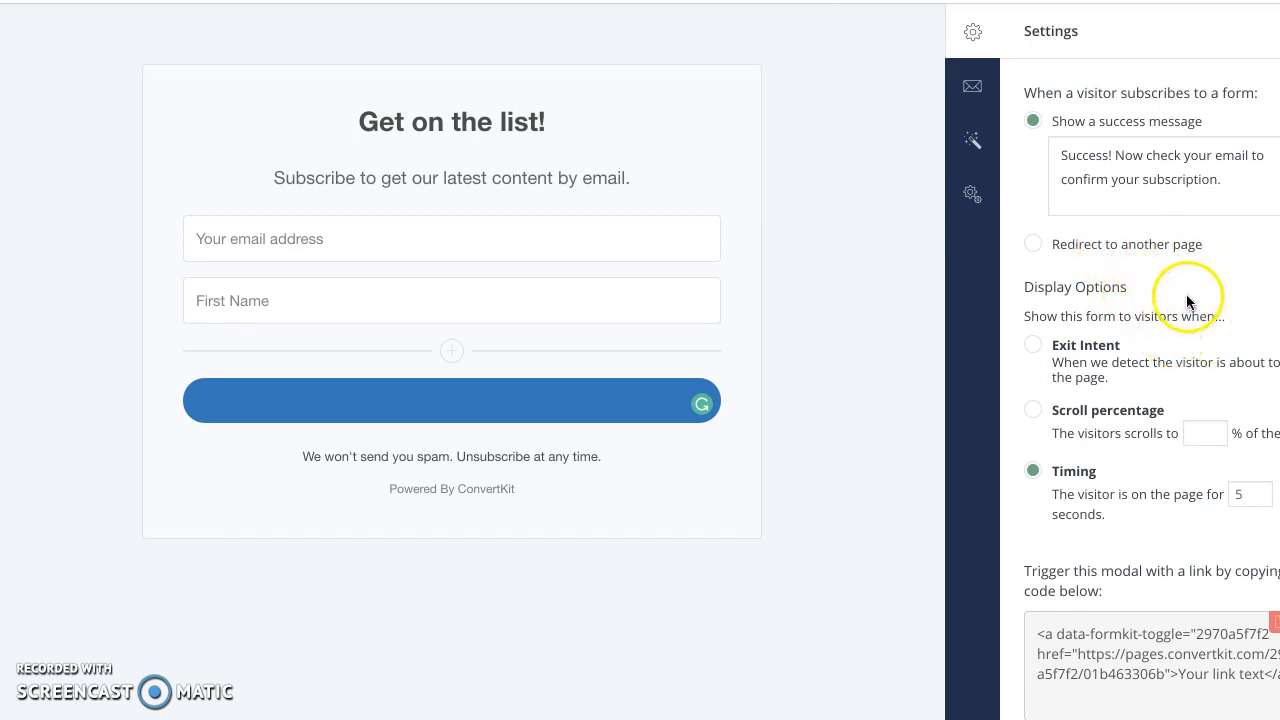
scroll(1186, 302, left, 1)
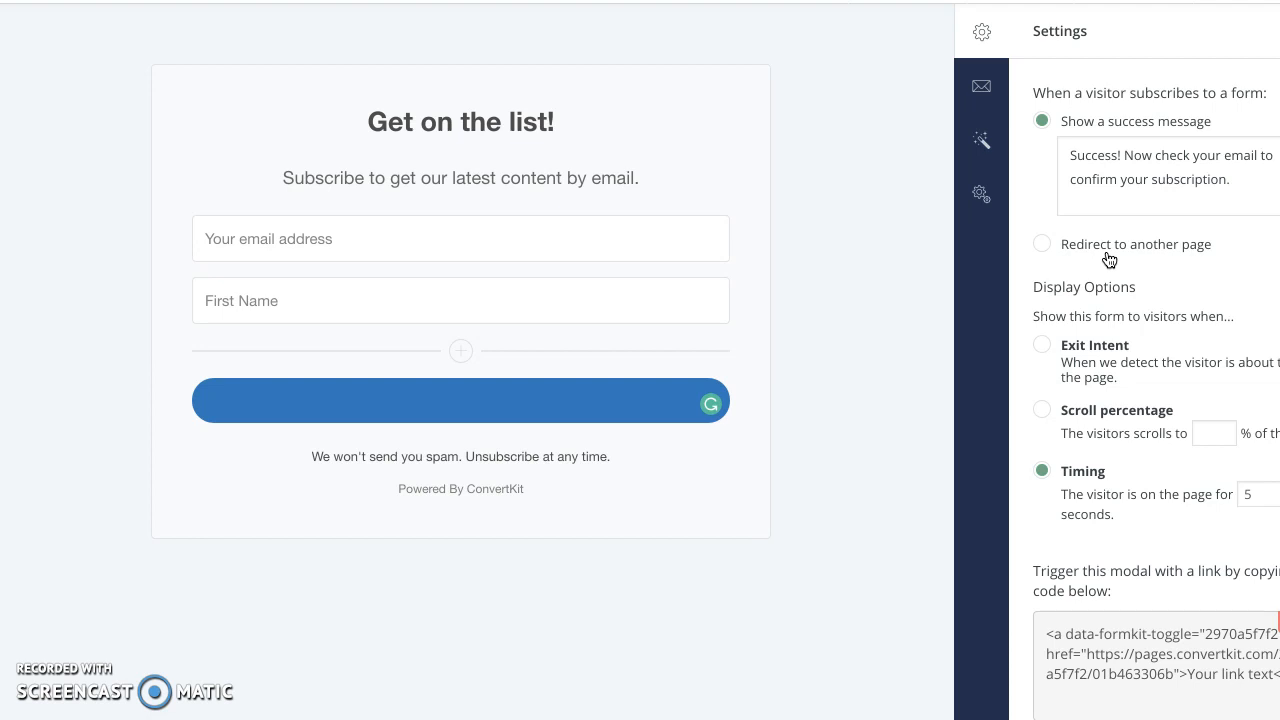
scroll(1188, 263, up, 1)
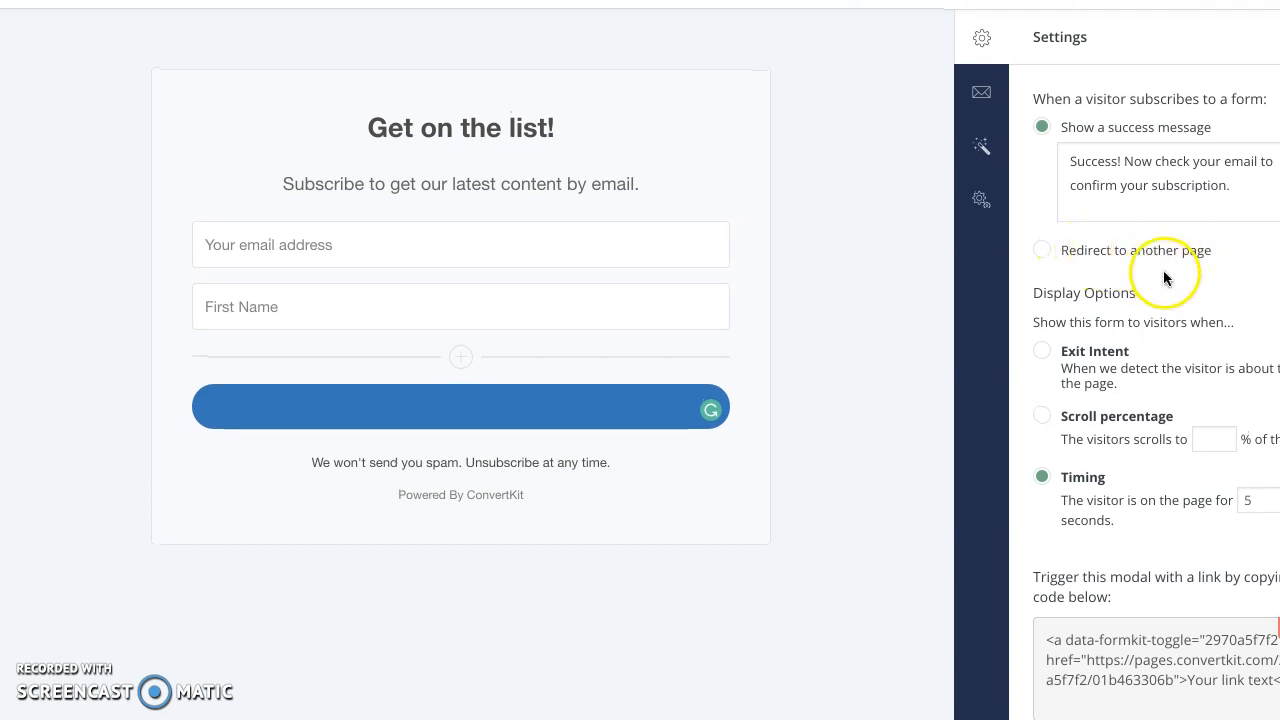
scroll(1164, 276, down, 1)
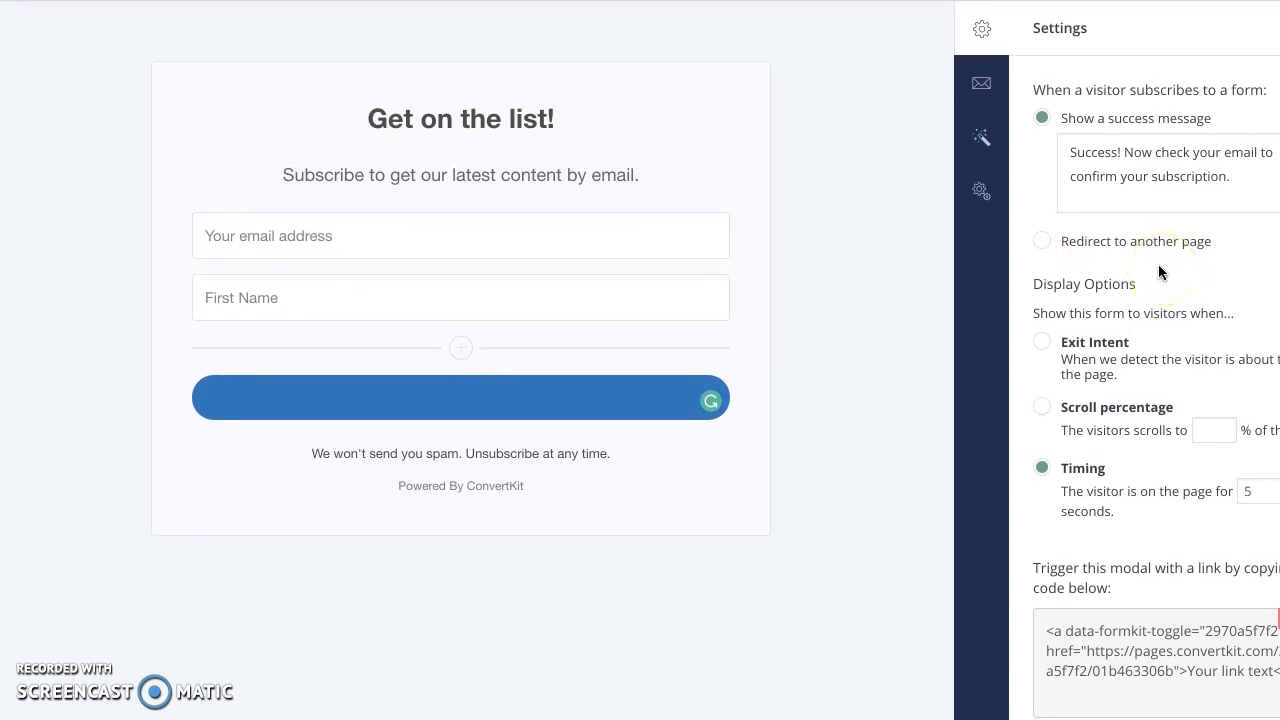
scroll(1157, 272, up, 1)
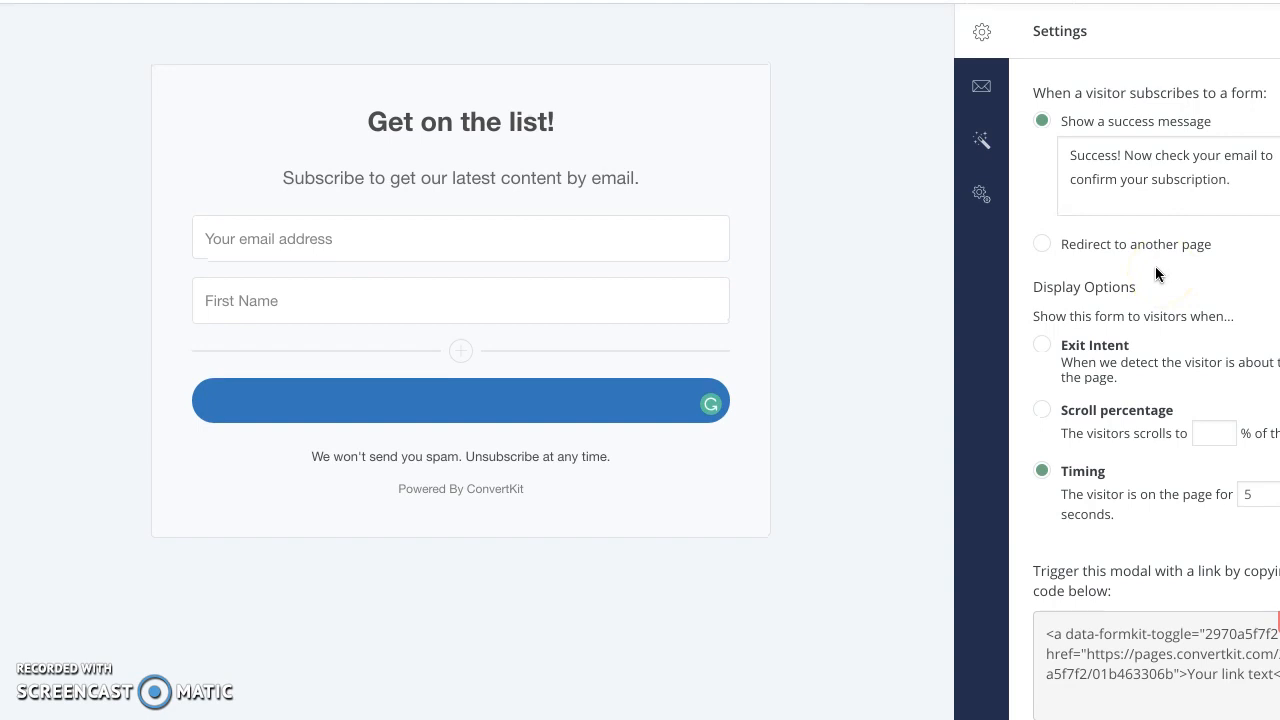
scroll(1154, 266, right, 1)
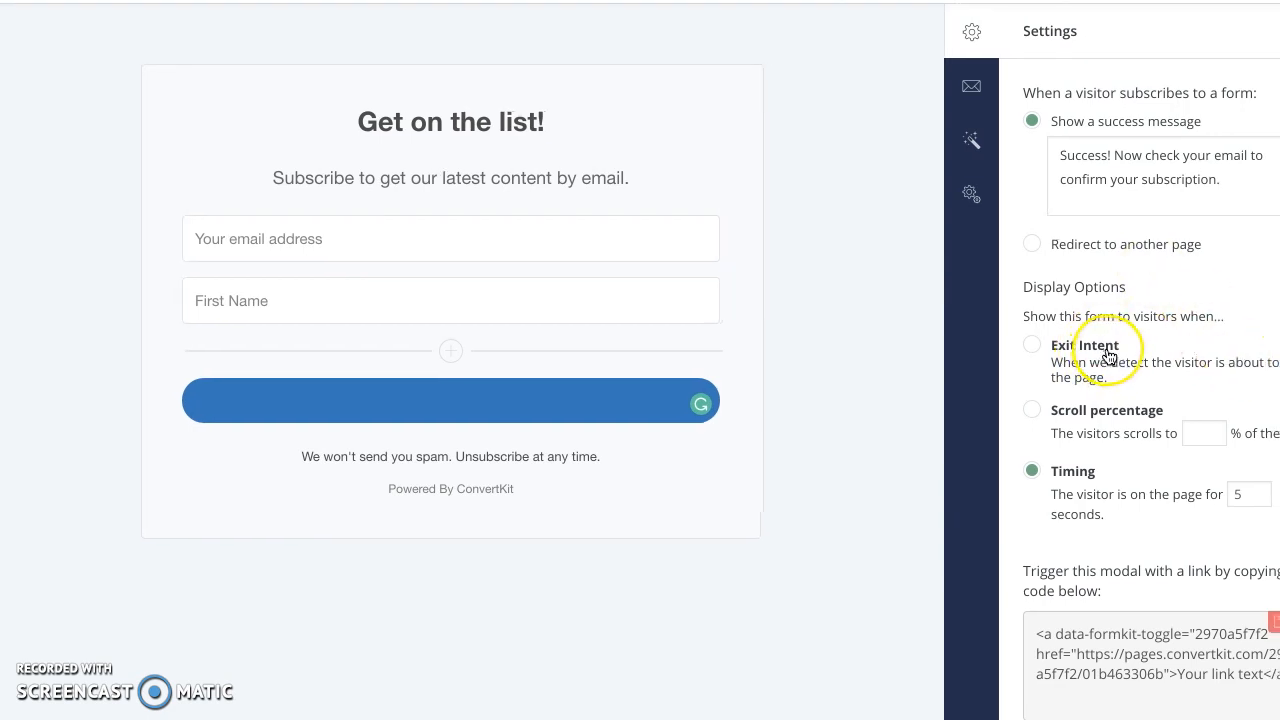
scroll(1095, 360, left, 1)
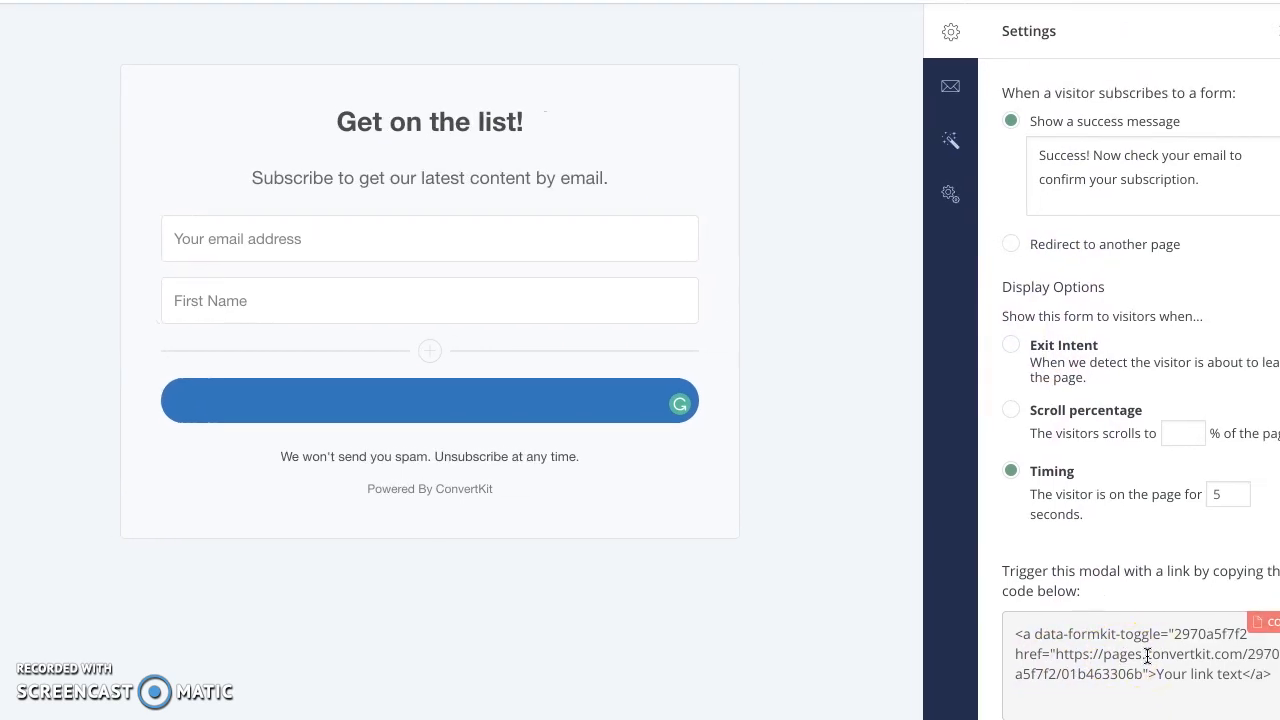
- Look through the form's incentive email options, its template styles and the advanced settings for returning visitors
click(954, 100)
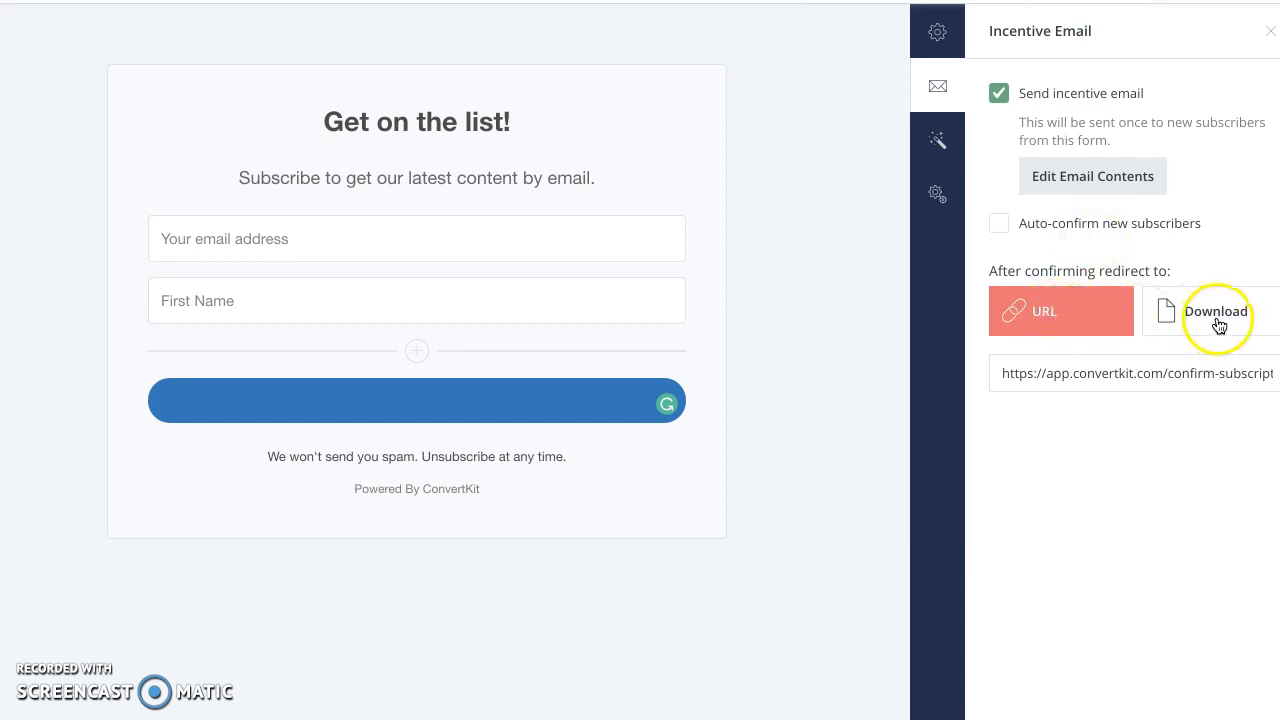
click(937, 140)
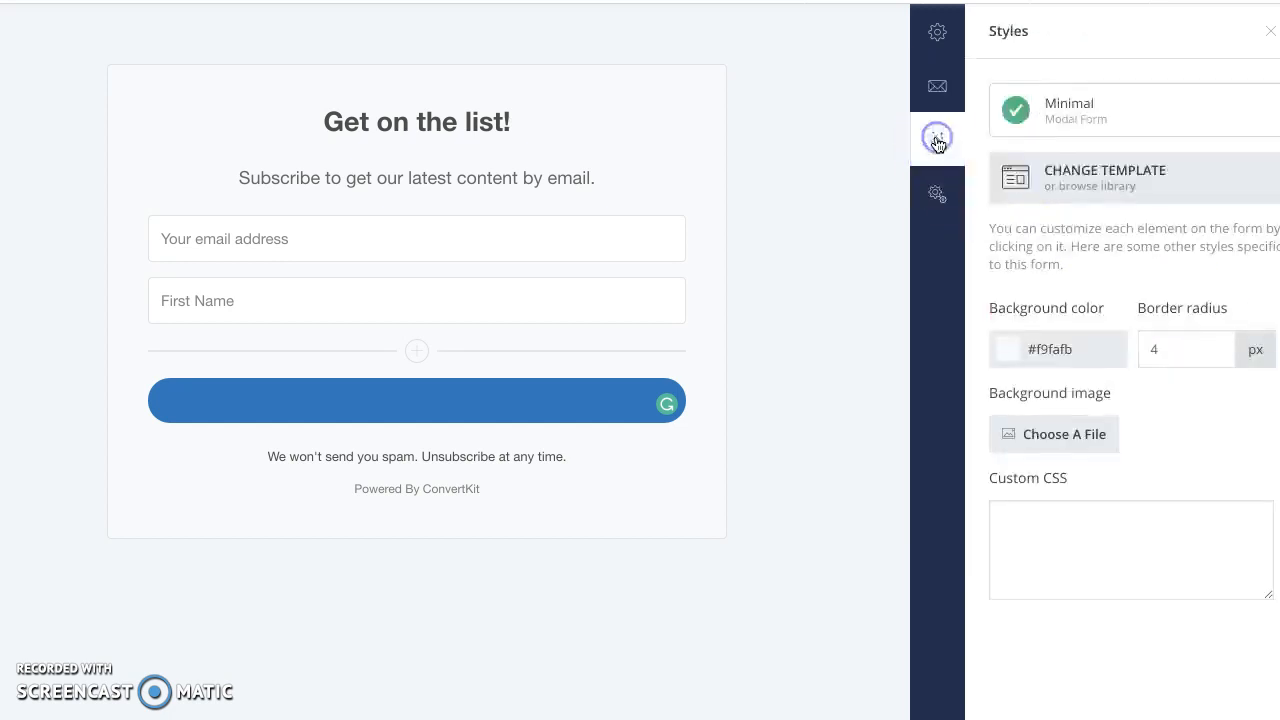
click(937, 196)
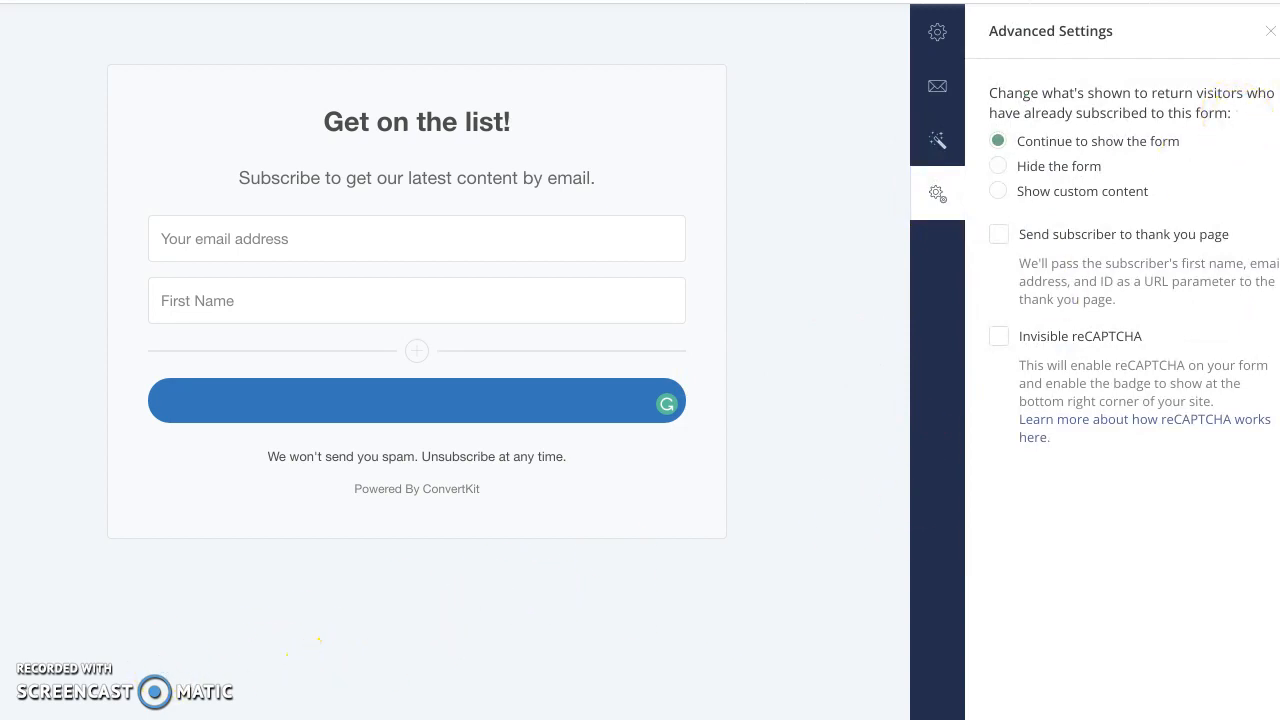
scroll(871, 270, up, 1)
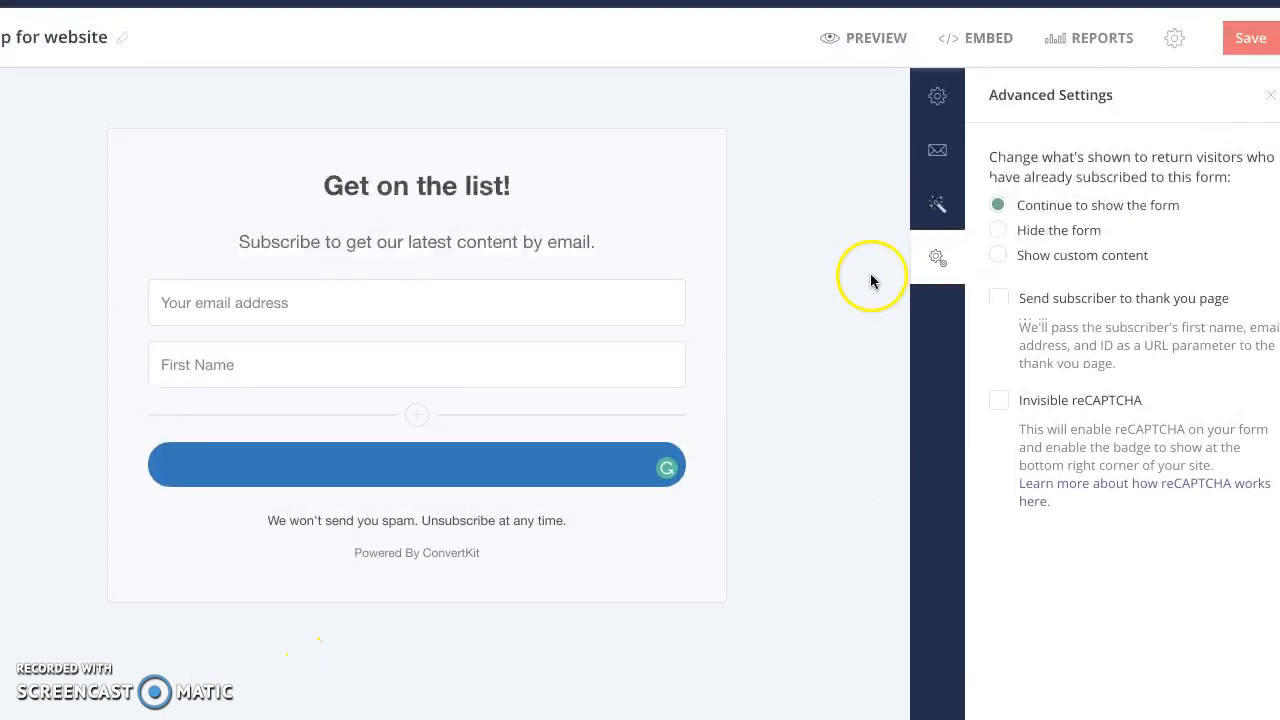